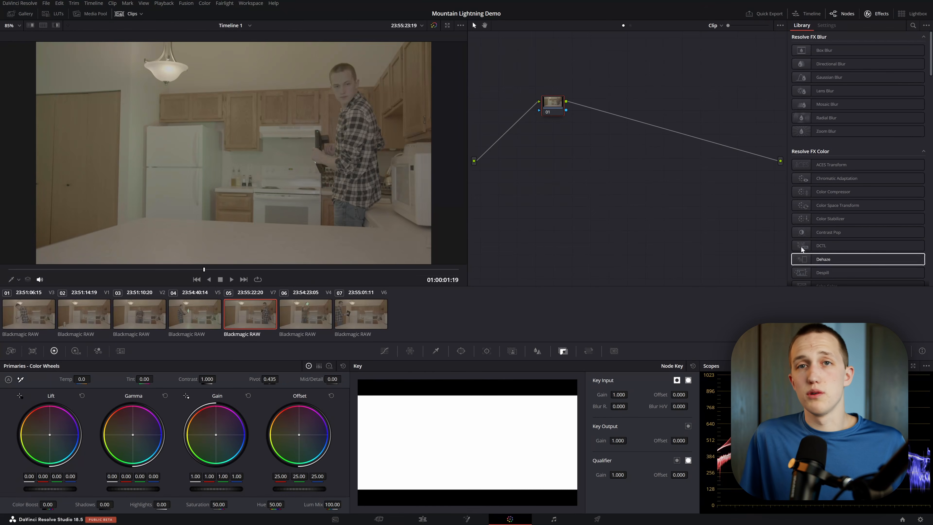
Apply a Color Space Transform to the clip's node, using Blackmagic Design Video Gen 5 as input color space and choosing the gamma
drag(838, 205, 552, 105)
click(869, 59)
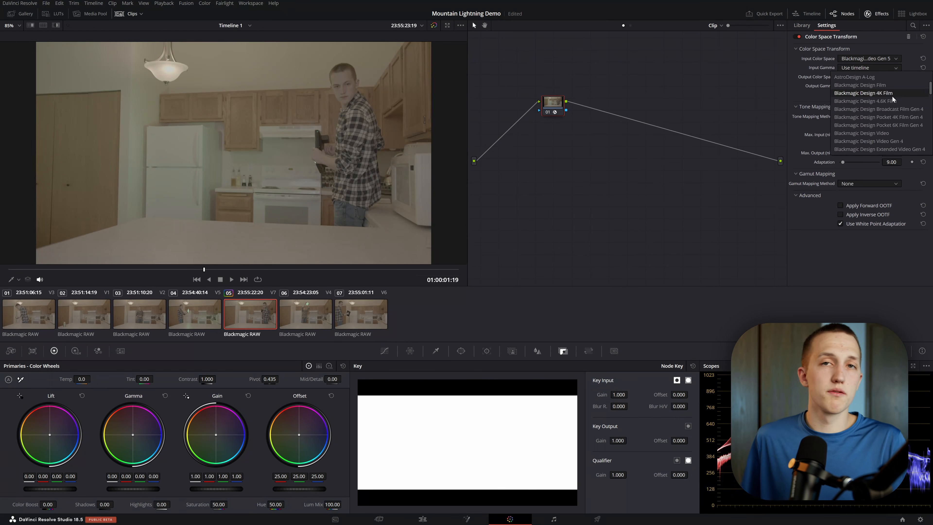
click(882, 77)
click(865, 128)
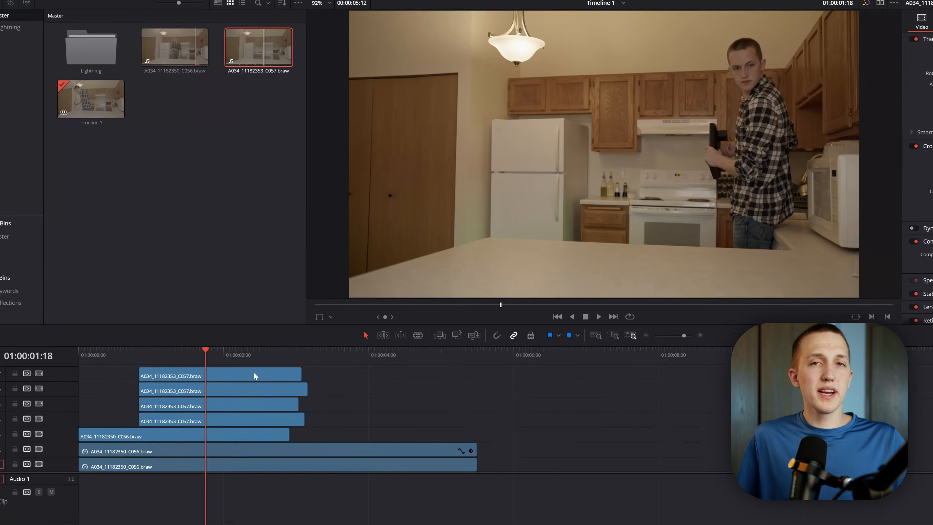
Copy the V7 clip and paste its color correction attributes onto the six clips on the tracks below
right_click(254, 372)
click(361, 154)
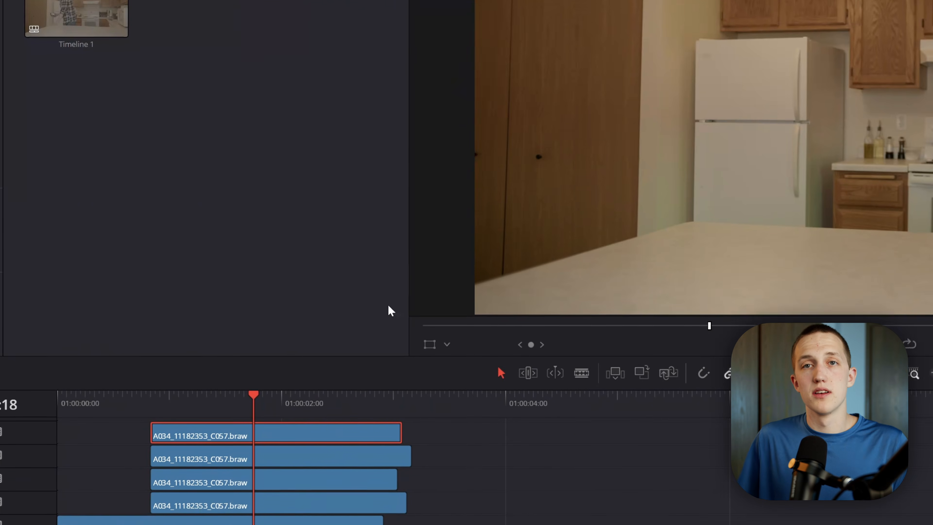
drag(448, 303, 305, 396)
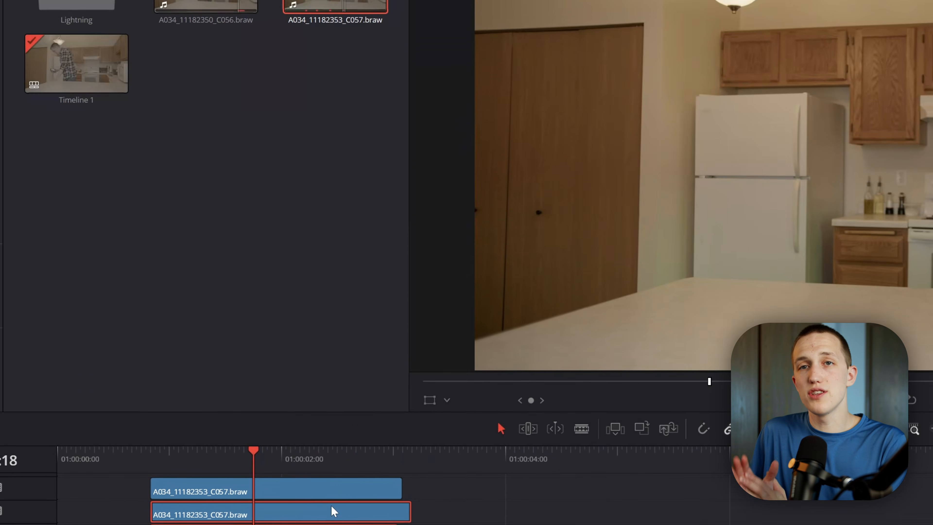
right_click(331, 386)
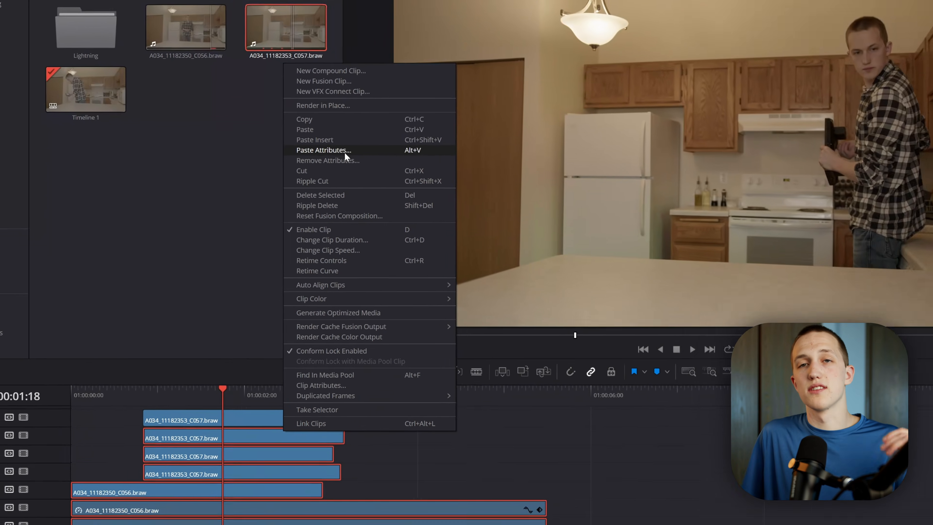
click(397, 151)
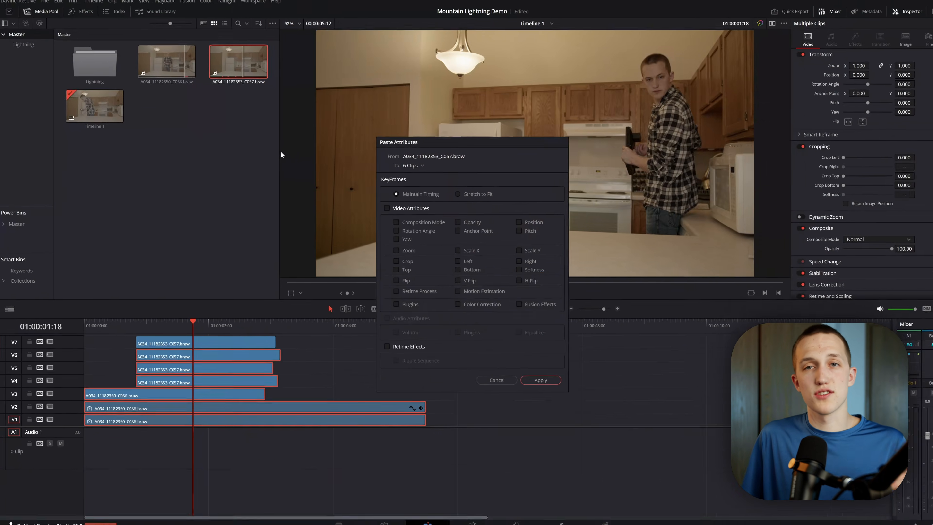
click(535, 376)
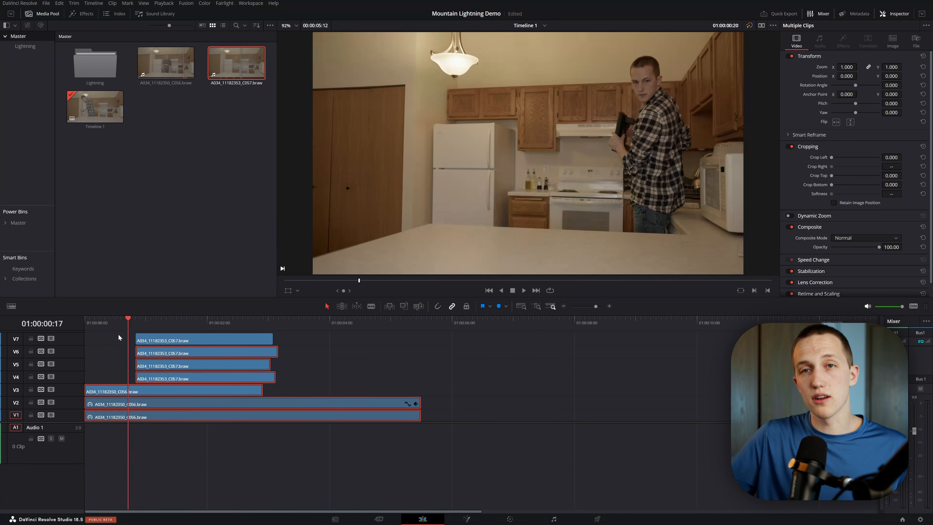
Combine all seven stacked timeline clips into a new Fusion clip
drag(319, 335, 237, 388)
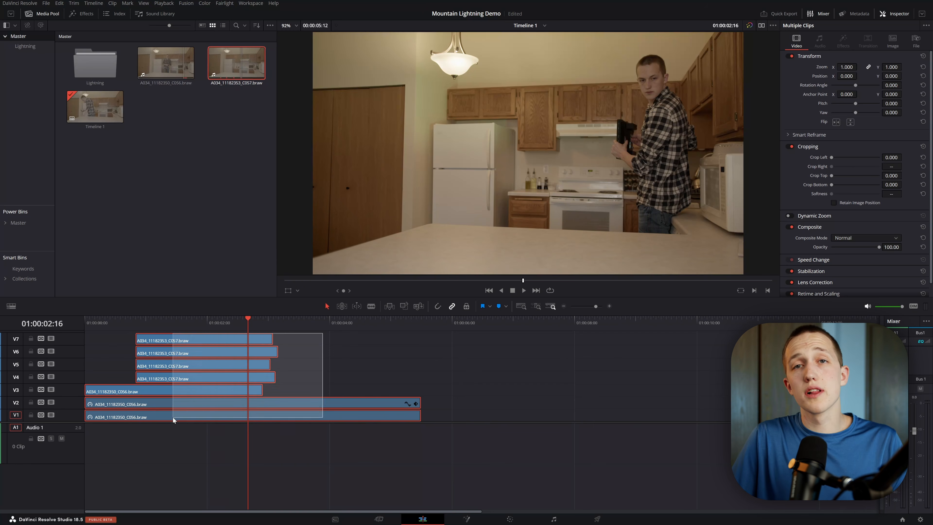
drag(174, 421, 174, 420)
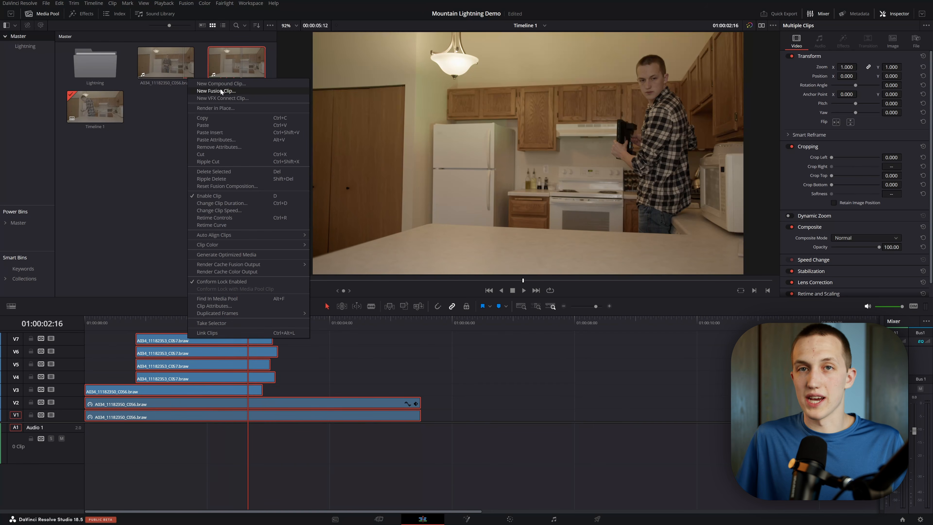
click(222, 92)
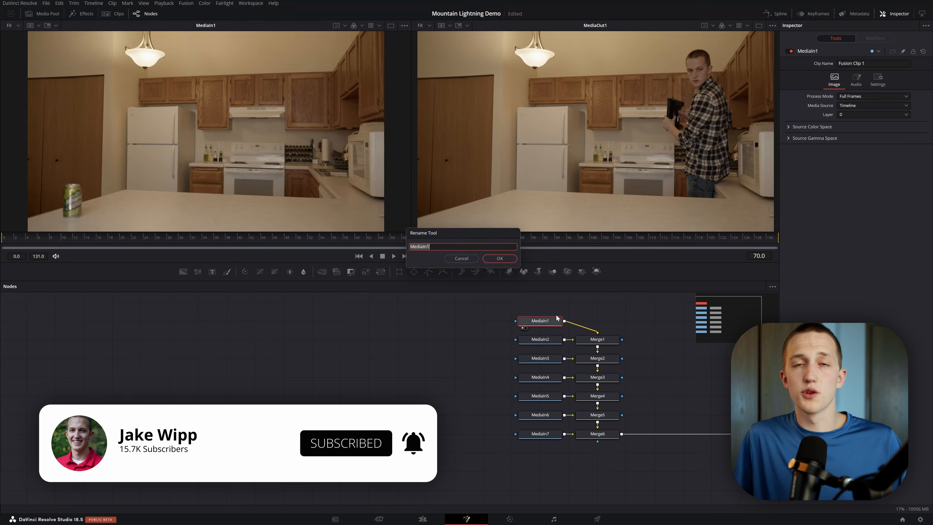
Rename the media nodes CLEANPLATE1, CLEANPLATE2, MAINACTION and LIGHTING1 to LIGHTING4, and set the lighting nodes apart from the main node line
text(MAIN ACT)
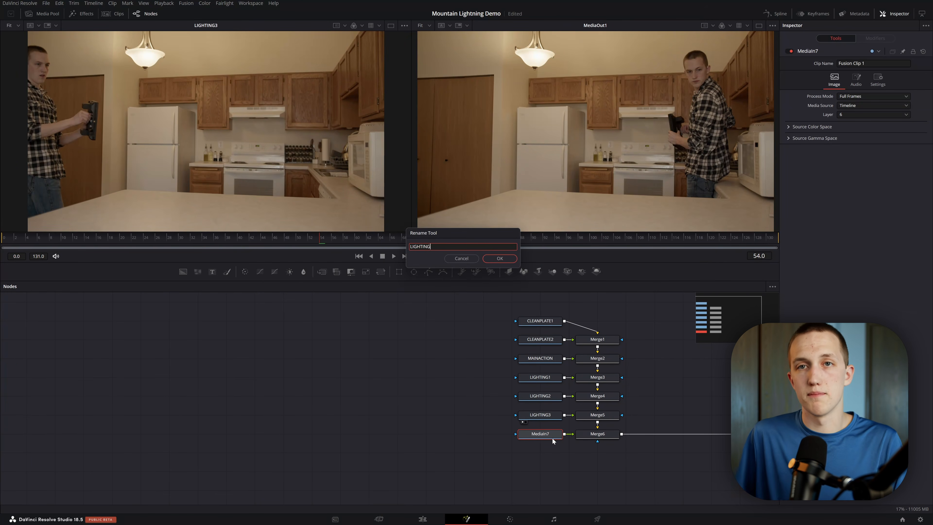
drag(599, 339, 142, 434)
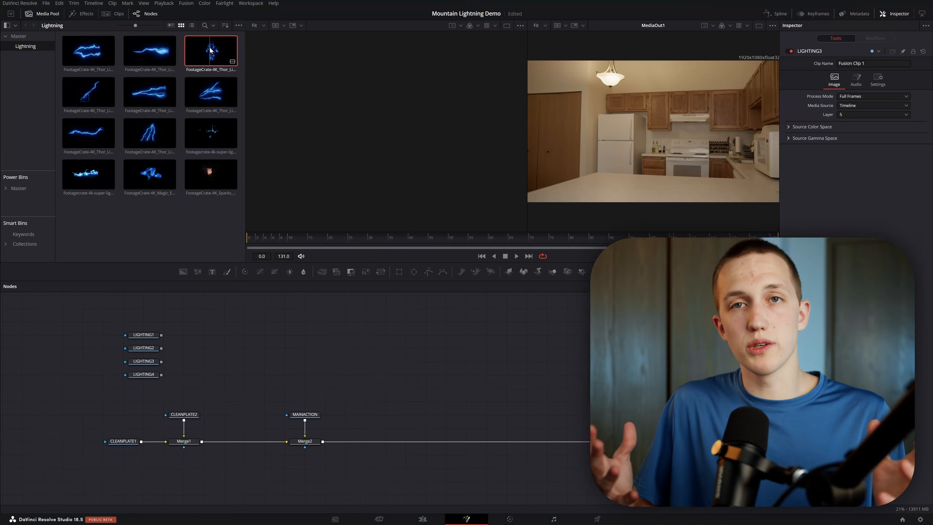
Bring the human arcs lightning clip into the node graph, merge it over the main action after Merge2, and preview it
drag(210, 50, 390, 324)
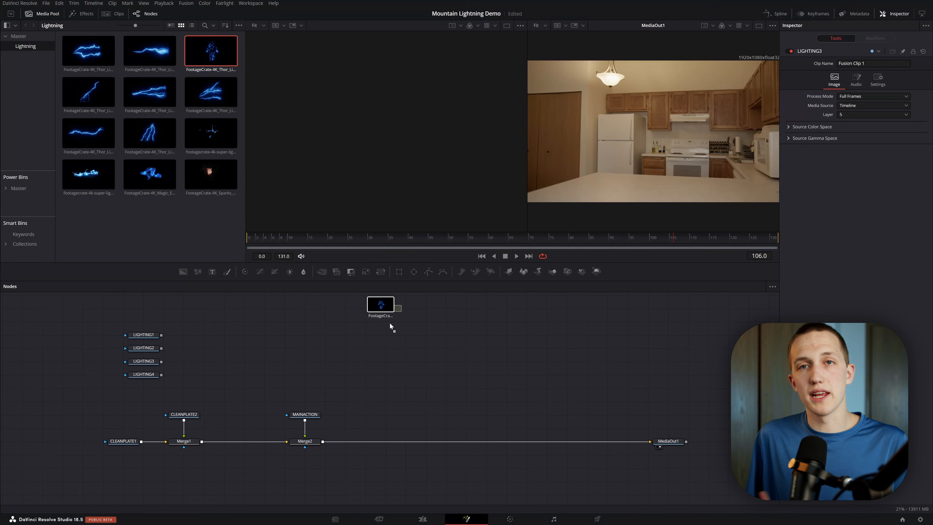
drag(427, 378, 428, 379)
key(1)
click(366, 239)
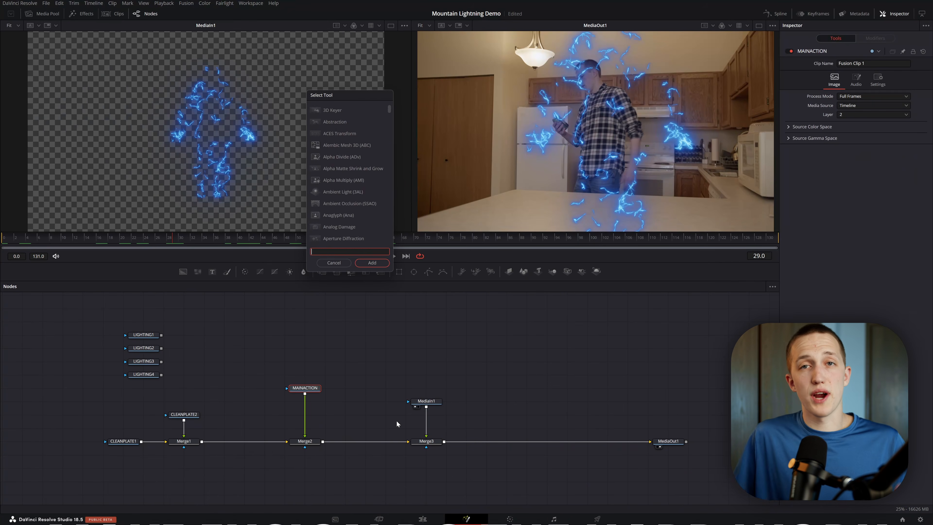
Add a Tracker to MAINACTION and track the three points on the actor backward and forward through the shot
text(tracker)
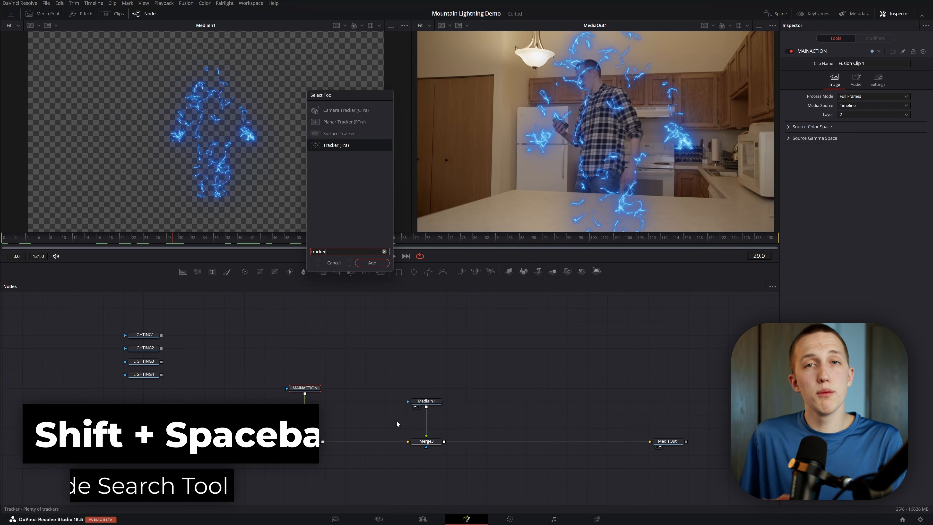
key(Return)
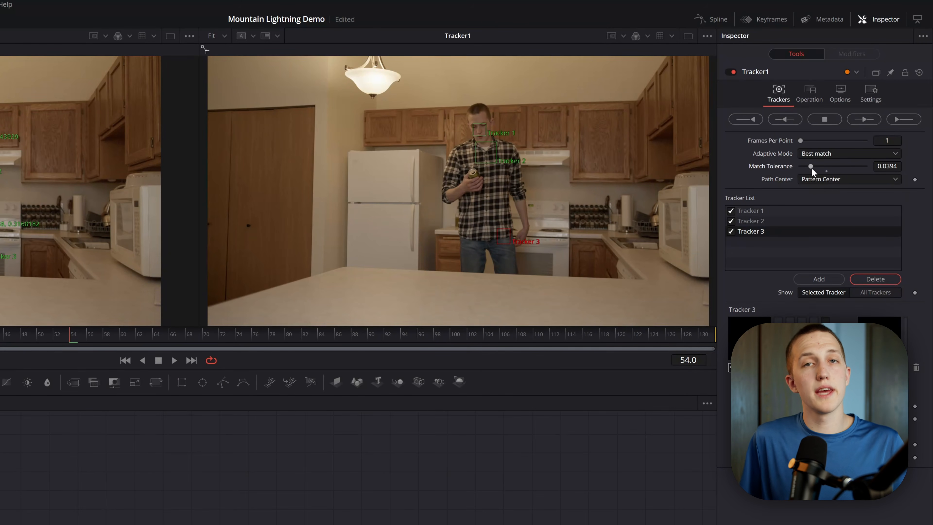
click(788, 118)
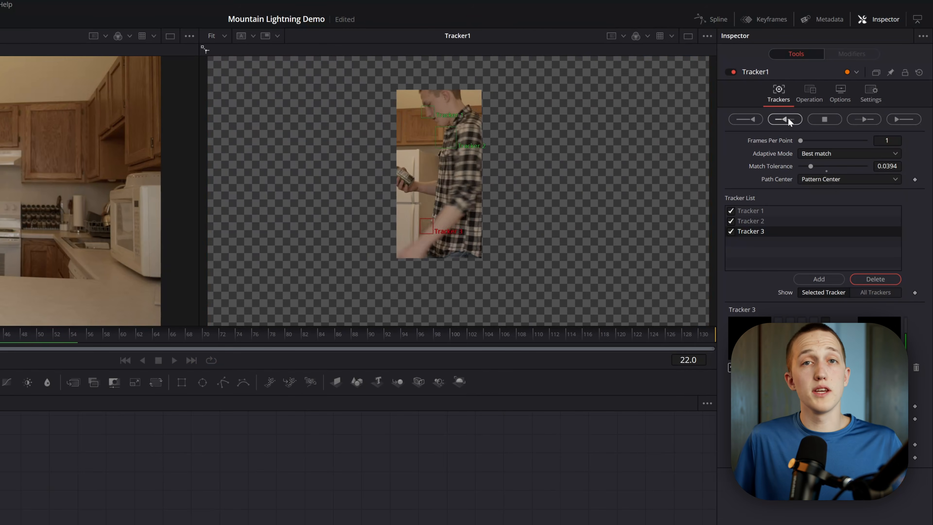
click(367, 388)
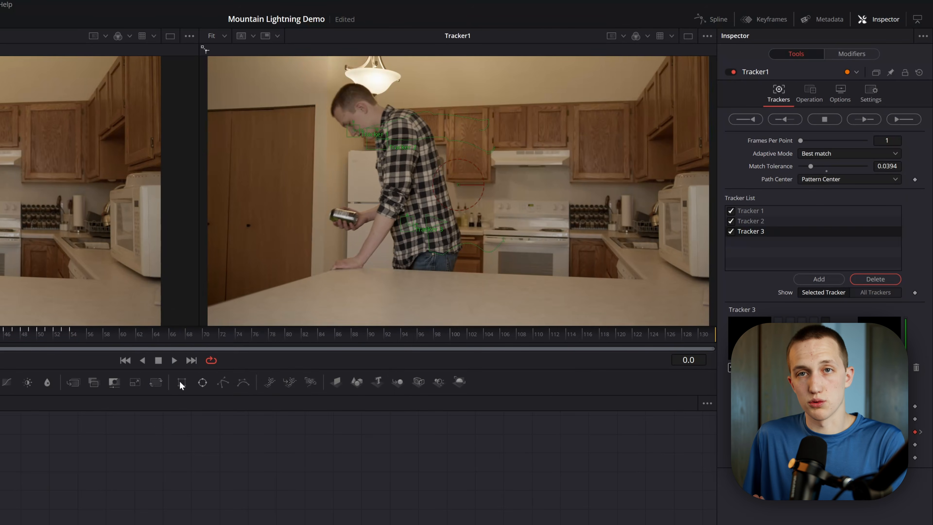
click(873, 120)
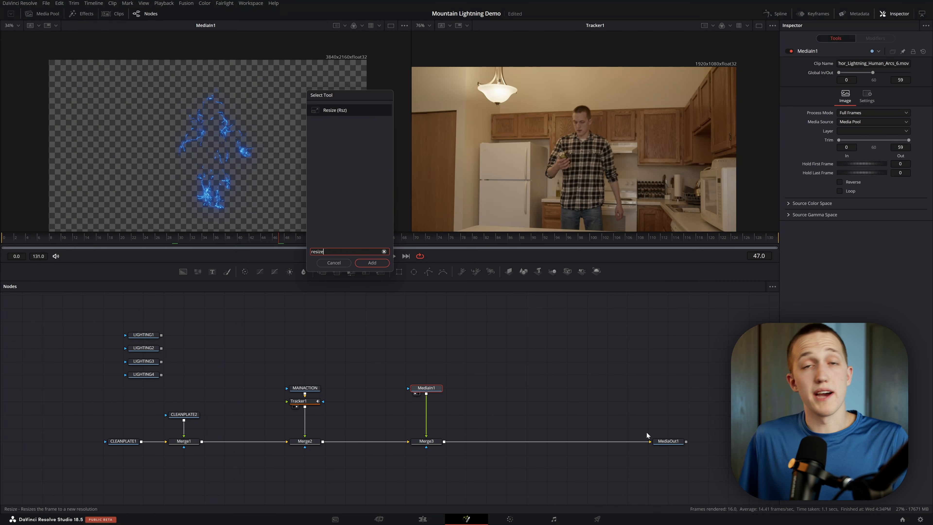
Insert a Resize node and a Transform node between the lightning clip MediaIn1 and Merge3
key(Return)
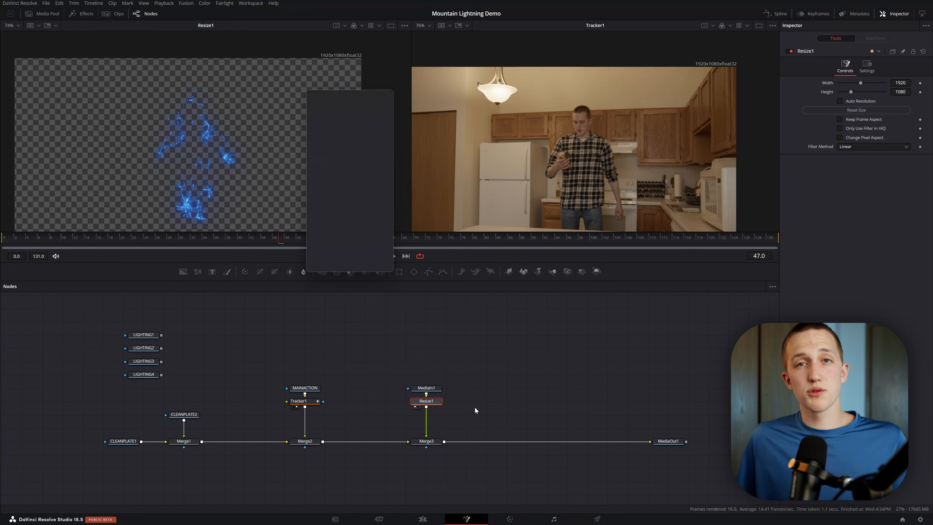
key(Return)
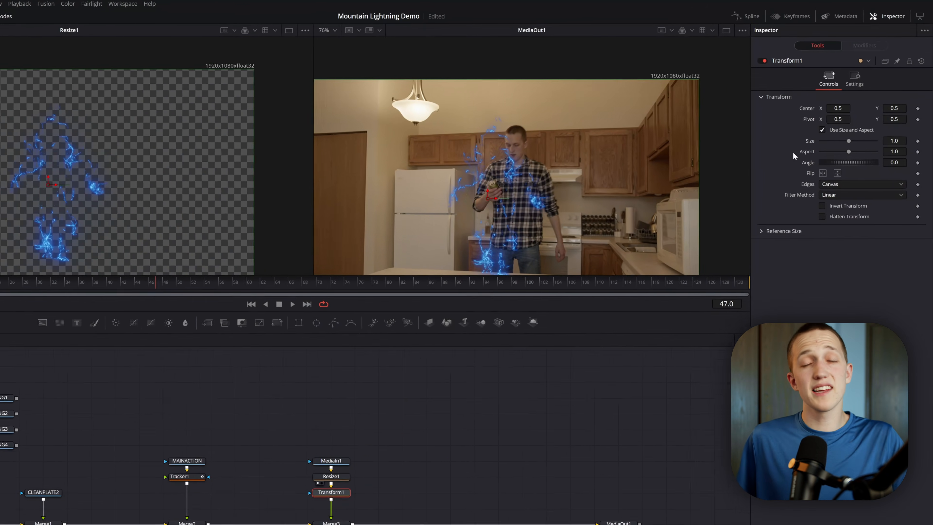
Connect the Center, Size and Angle of Transform1 to the data of Tracker1
right_click(832, 94)
mouse_move(823, 197)
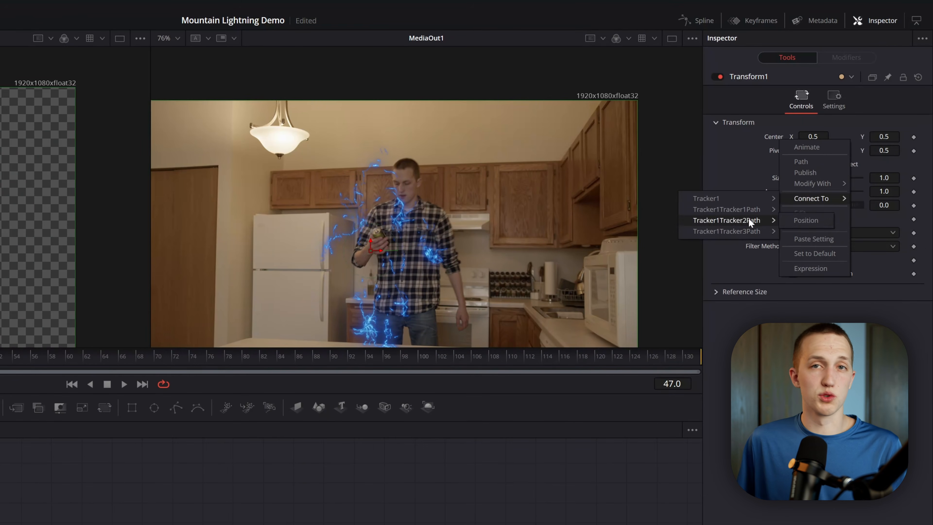
click(748, 218)
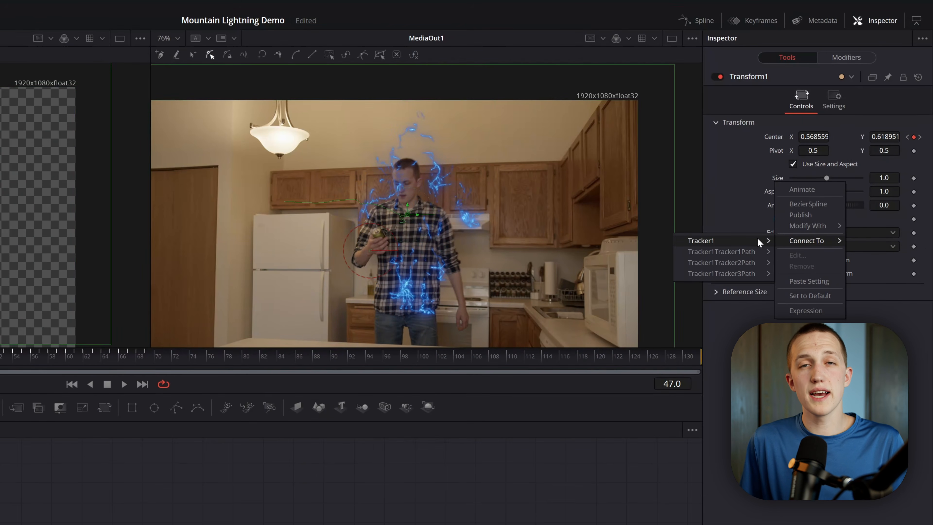
mouse_move(757, 238)
click(560, 404)
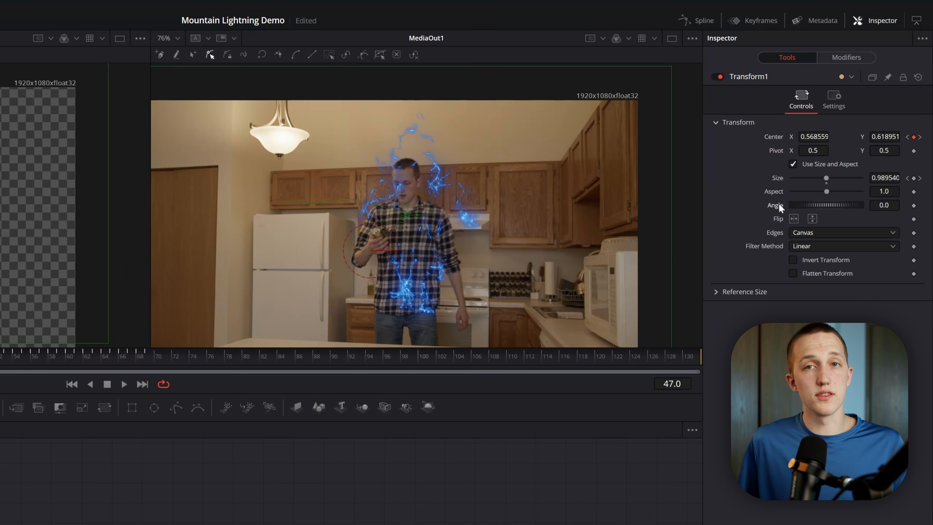
mouse_move(746, 262)
click(568, 419)
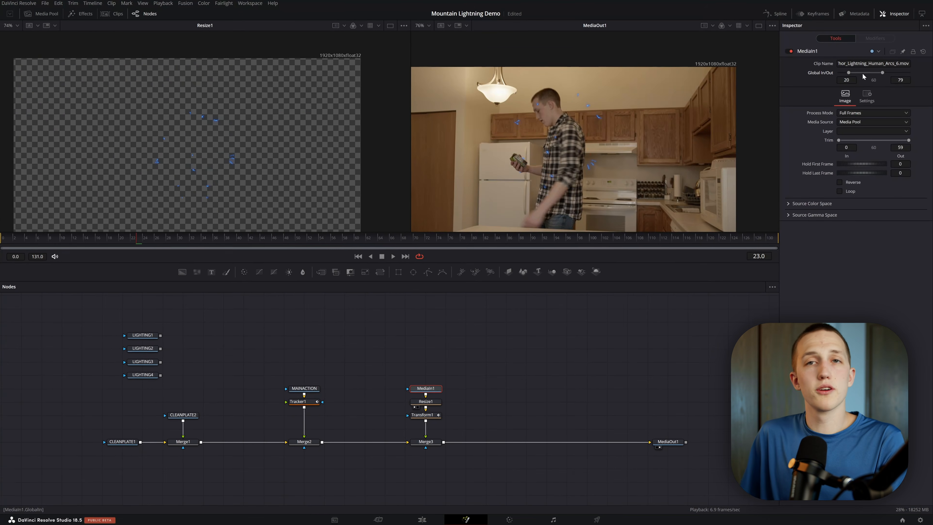
Insert a Transform after Resize1 and fit the lightning to the actor with center about 0.488, 0.352, size 0.922 and angle about 10
click(124, 384)
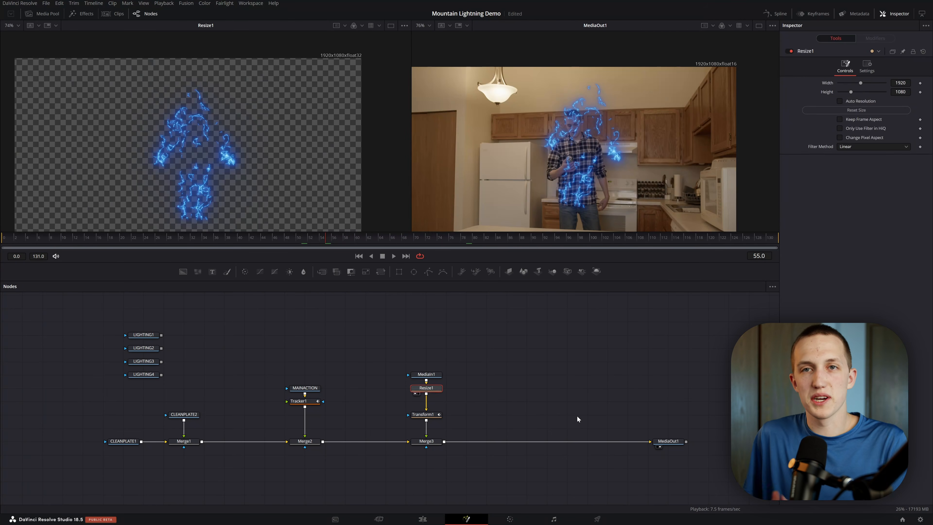
key(shift+space)
text(xf)
key(Return)
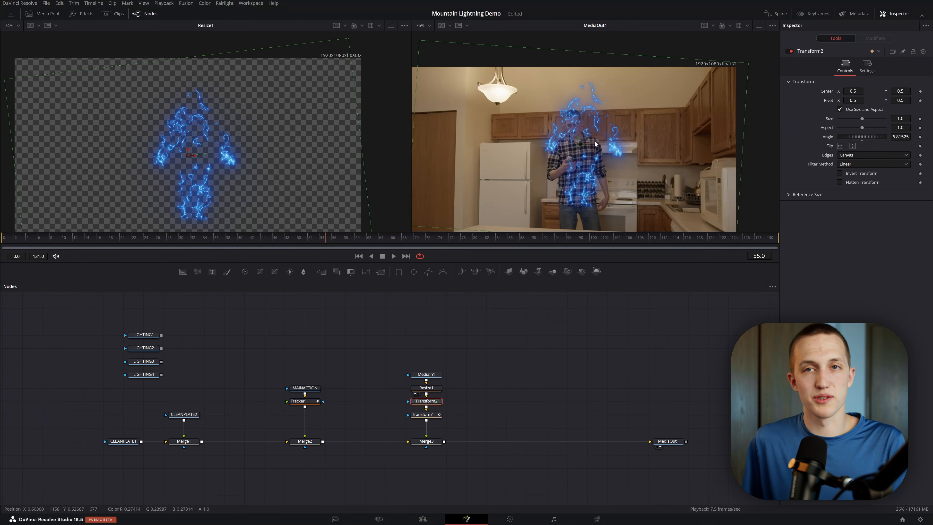
drag(571, 170, 568, 173)
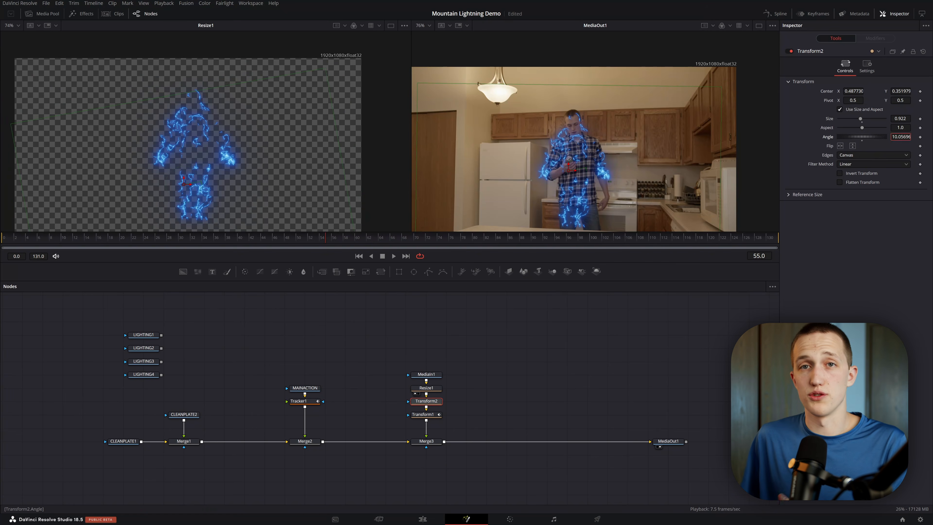
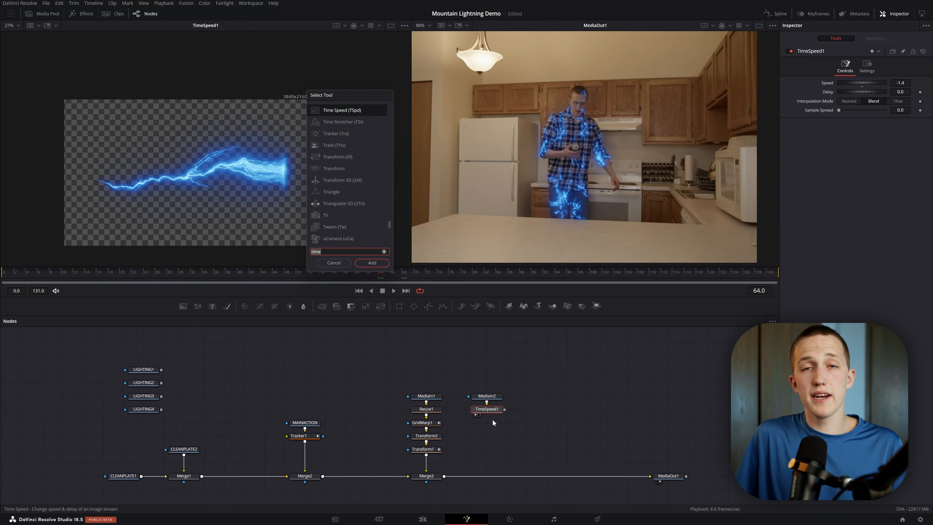
Insert a Transform after TimeSpeed1 and a Resize directly after MediaIn2 in the wall strike lightning branch
text(trans)
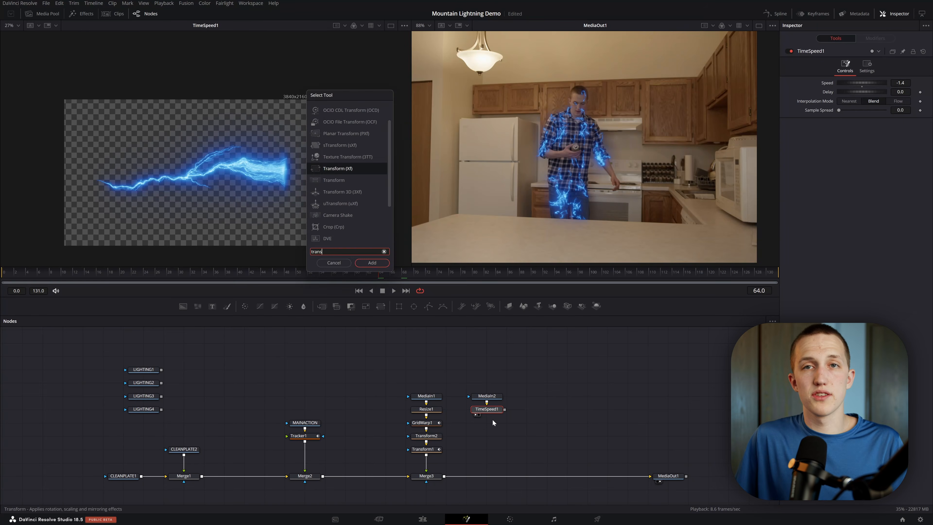
key(Return)
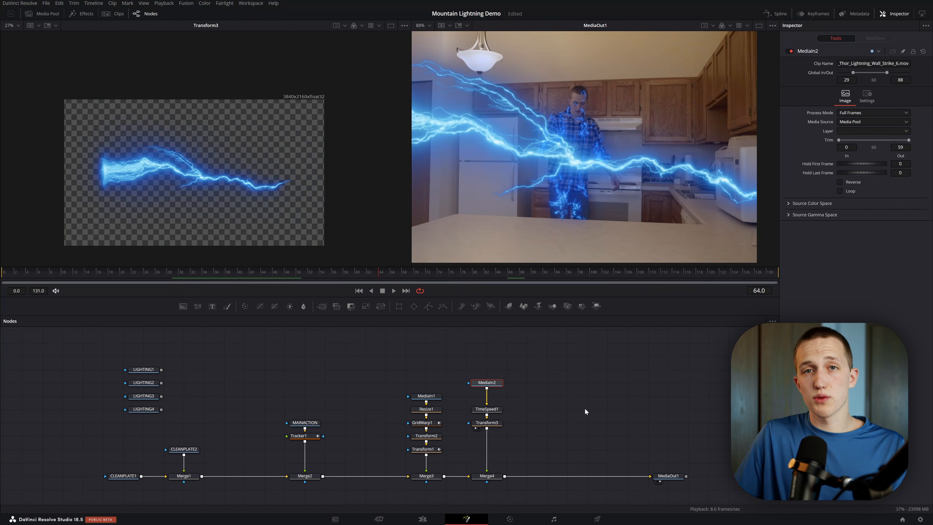
key(shift+space)
text(resiz)
key(Return)
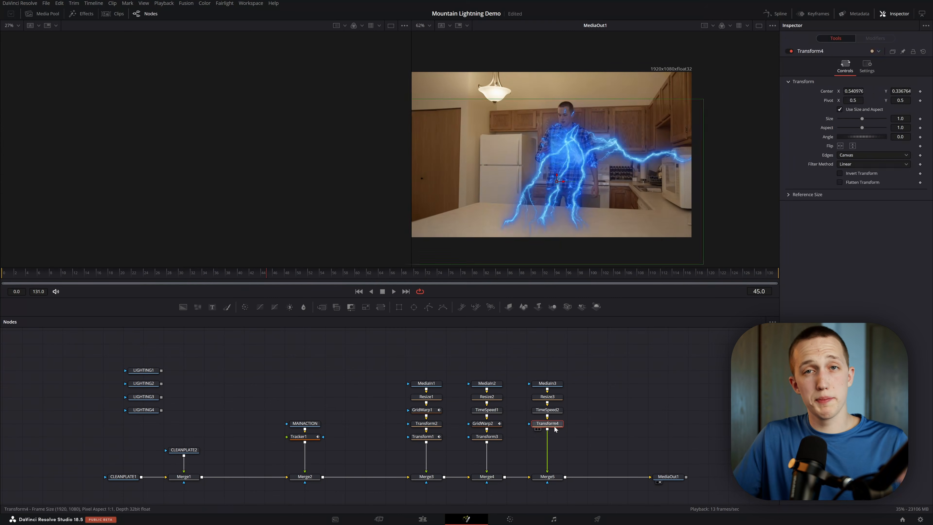
key(super)
click(917, 517)
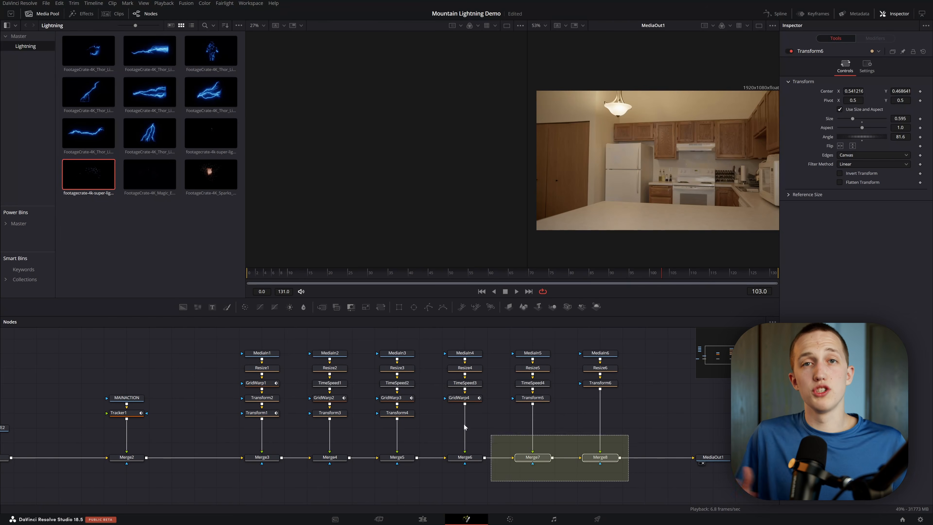
Detach all six lightning branches with Merge3 to Merge8 from the main node line and move them above it
drag(464, 426, 267, 350)
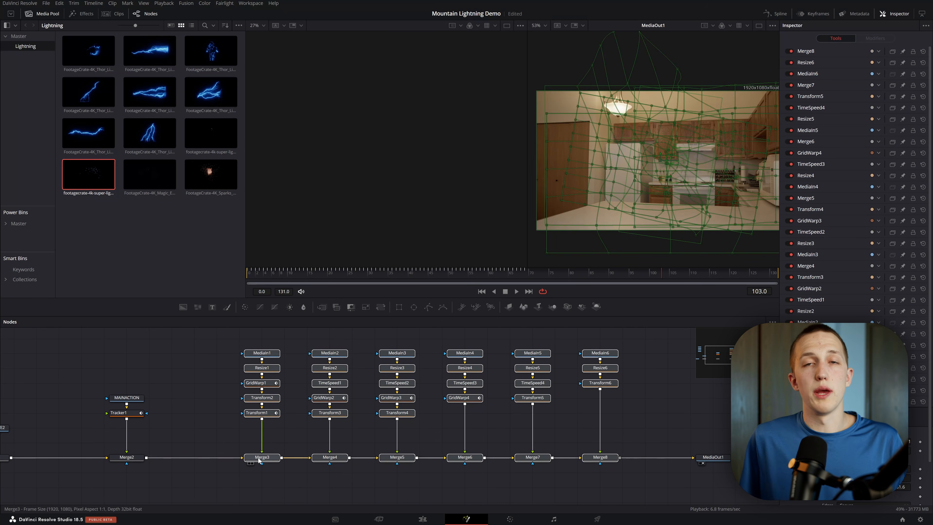
drag(259, 460, 263, 410)
scroll(365, 432, down, 3)
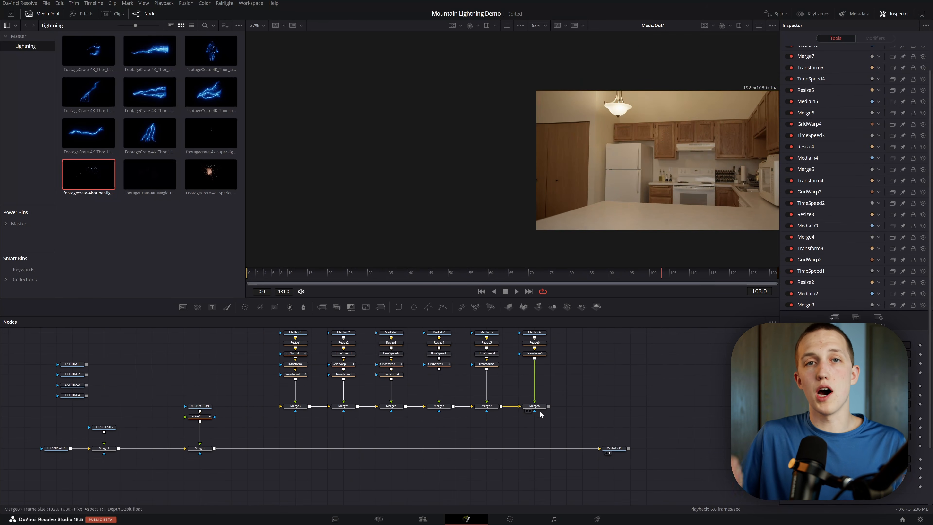
View Merge8 and feed Merge3 with a solid-color Background node whose alpha is set to 0
click(47, 15)
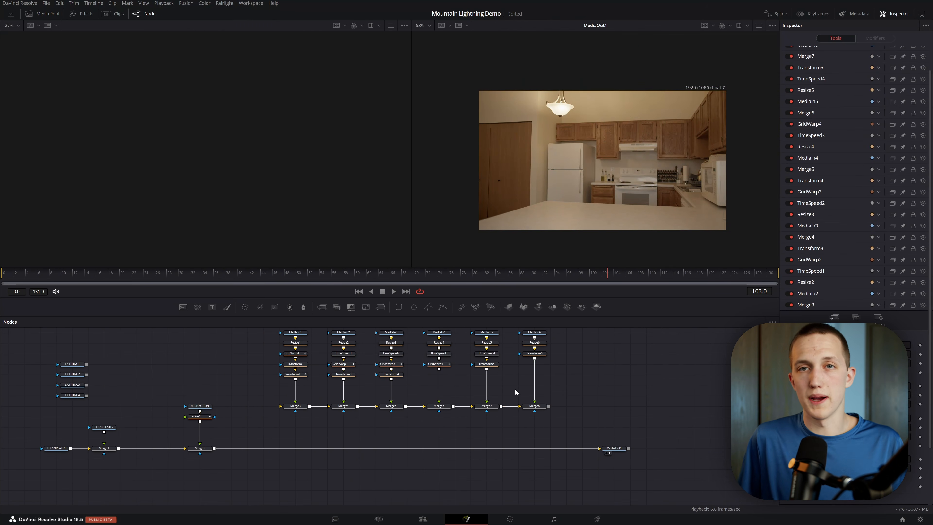
drag(569, 305, 633, 176)
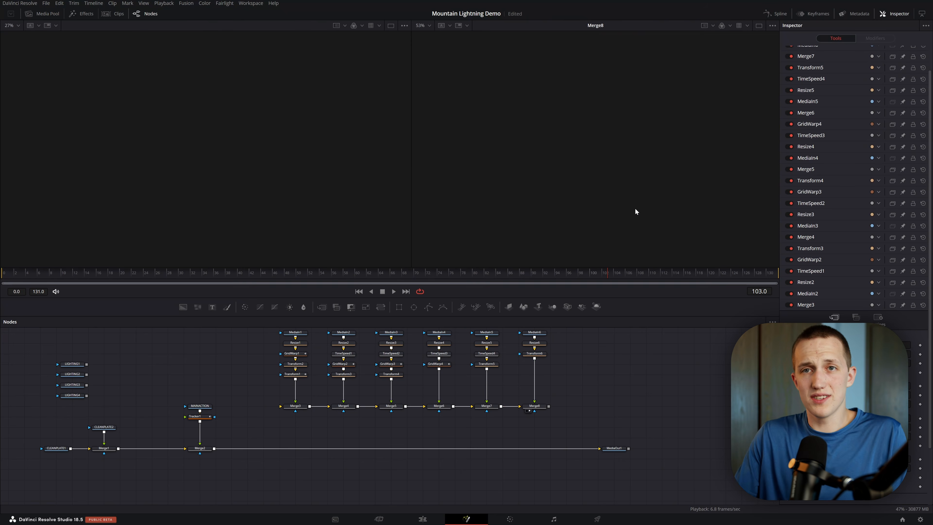
scroll(302, 421, up, 3)
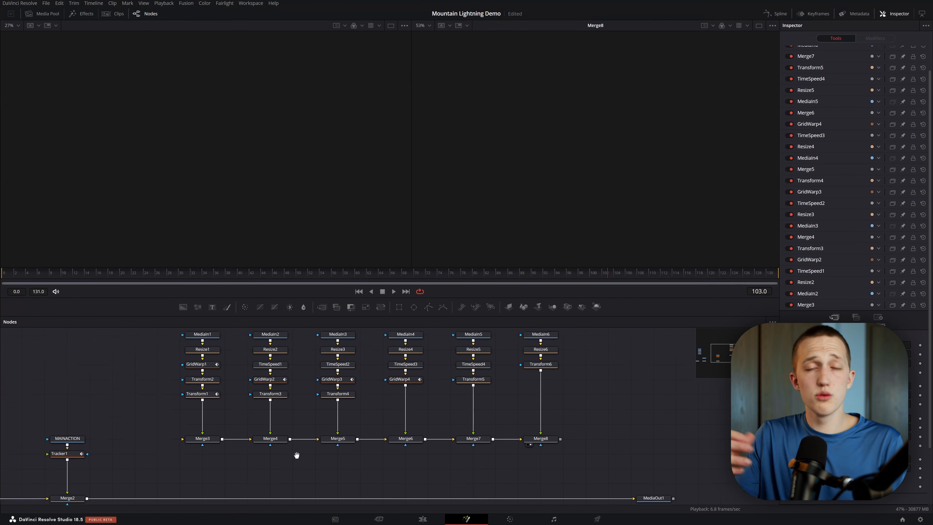
drag(295, 454, 329, 464)
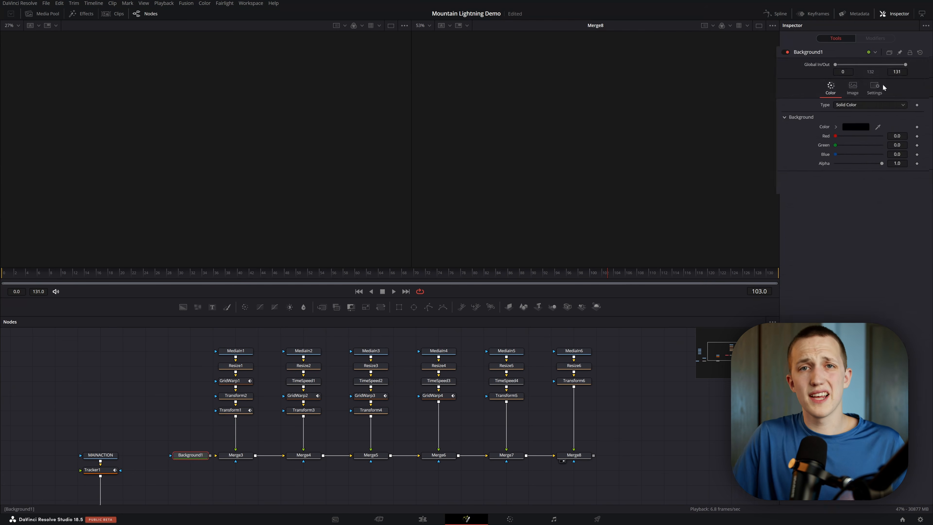
click(853, 88)
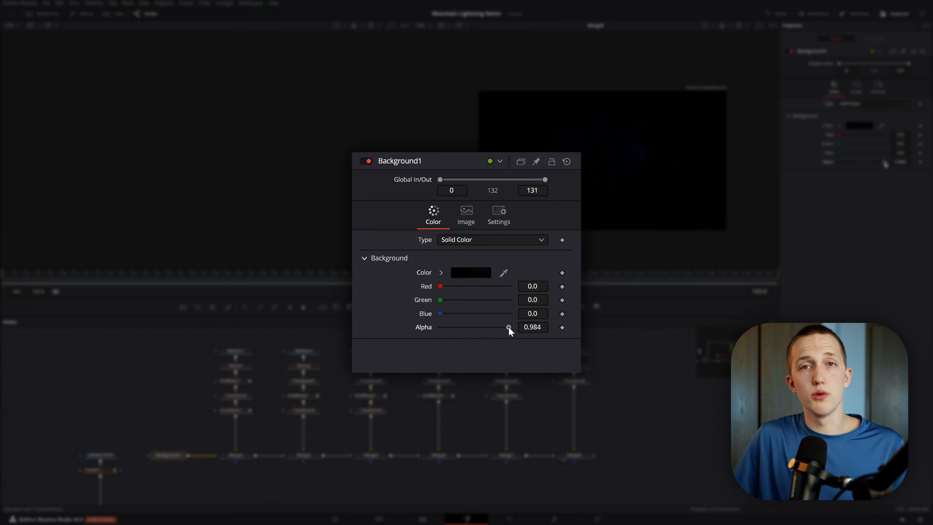
drag(510, 331, 367, 344)
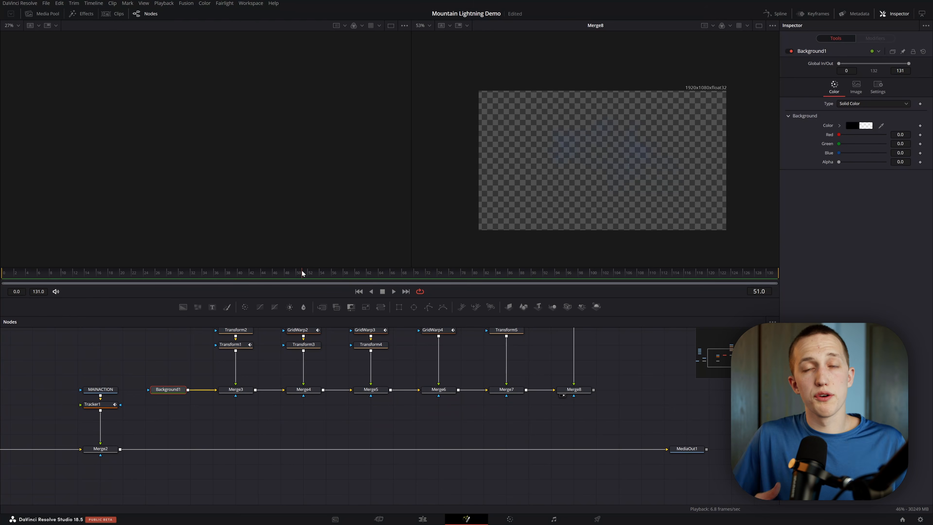
Go to frame 62 and merge the Merge8 lightning output over Merge2 before MediaOut1, viewing the final composite
drag(302, 270, 369, 274)
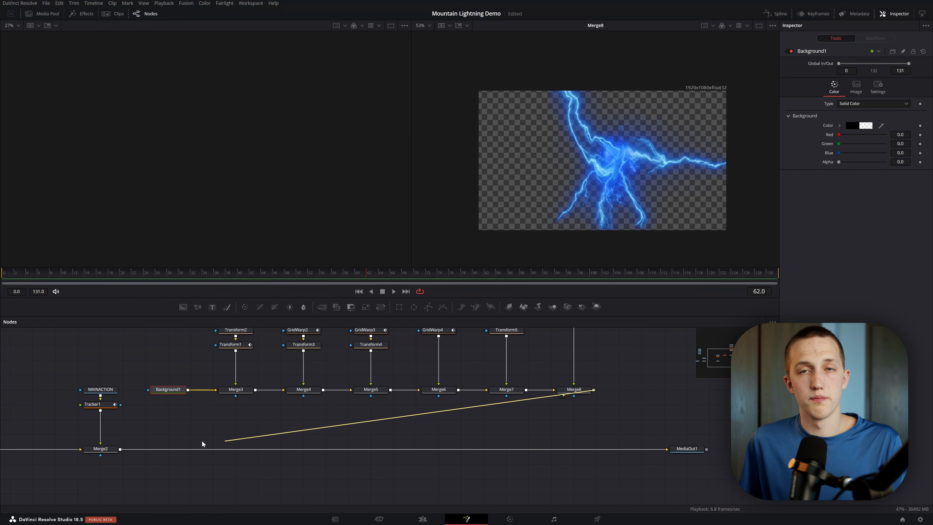
drag(120, 449, 120, 449)
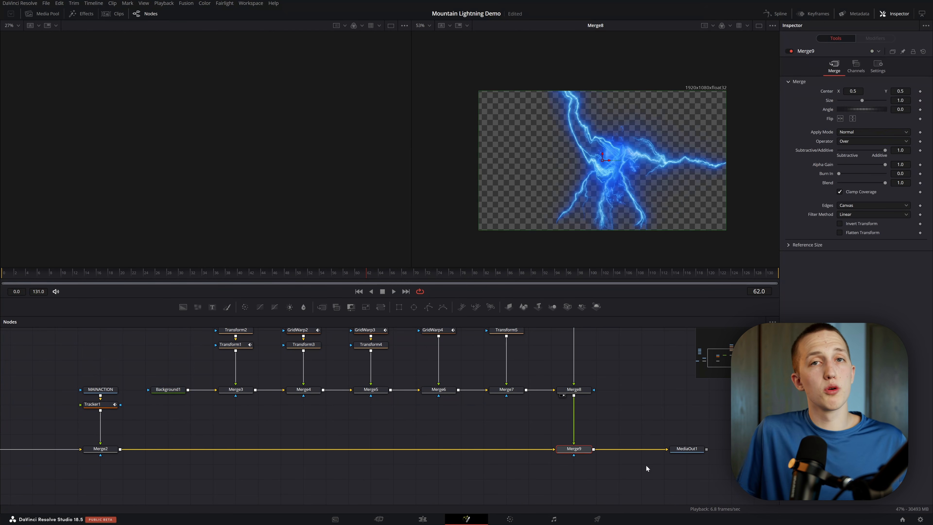
key(2)
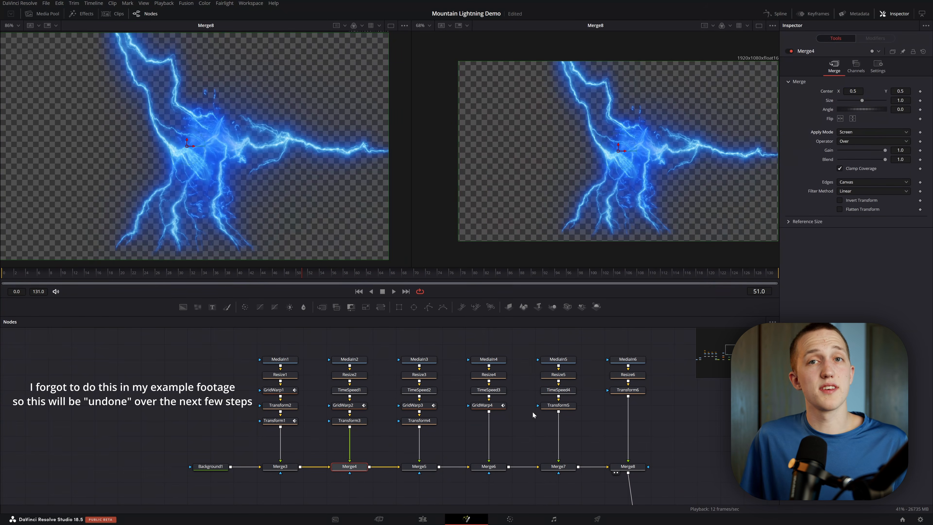
Set the apply mode of the merge nodes in the lightning row to Screen
click(848, 150)
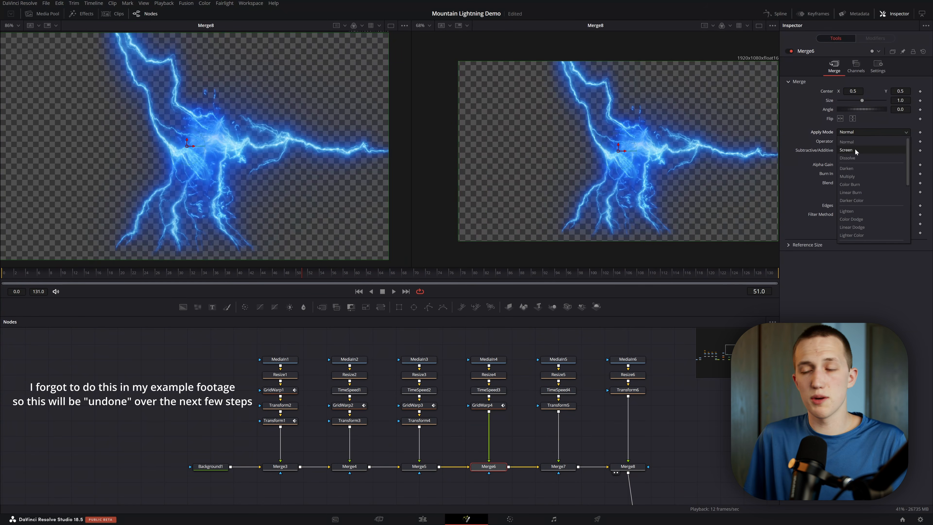
click(855, 150)
click(632, 468)
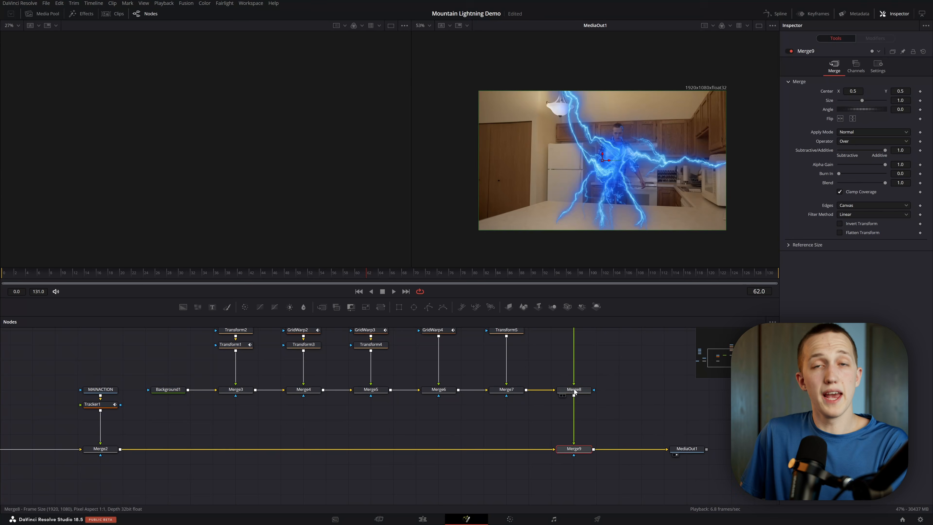
Add two Color Corrector nodes in series between Merge8 and Merge9
click(575, 391)
key(shift+space)
text(color)
key(Return)
key(shift+space)
text(color)
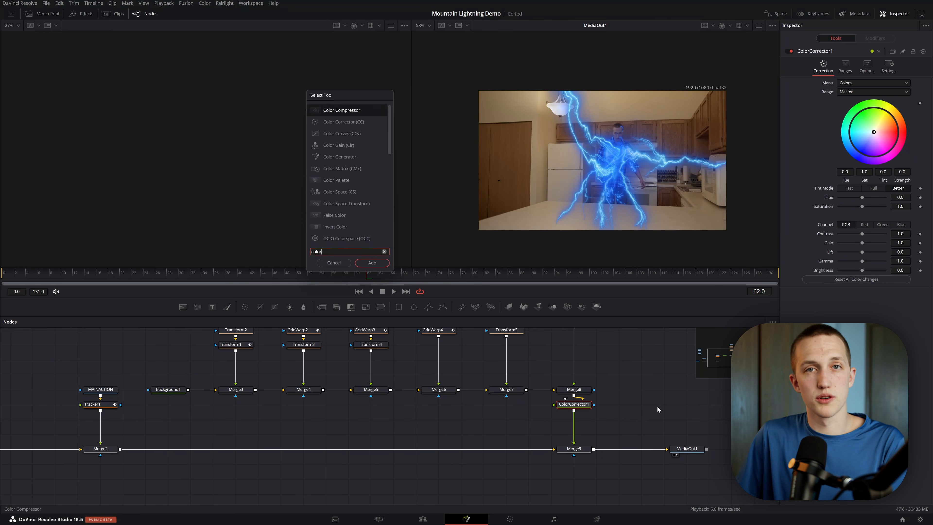
key(Return)
View ColorCorrector2 and set the saturation to 0 and the gain to about 1.25 in ColorCorrector1
scroll(657, 406, up, 4)
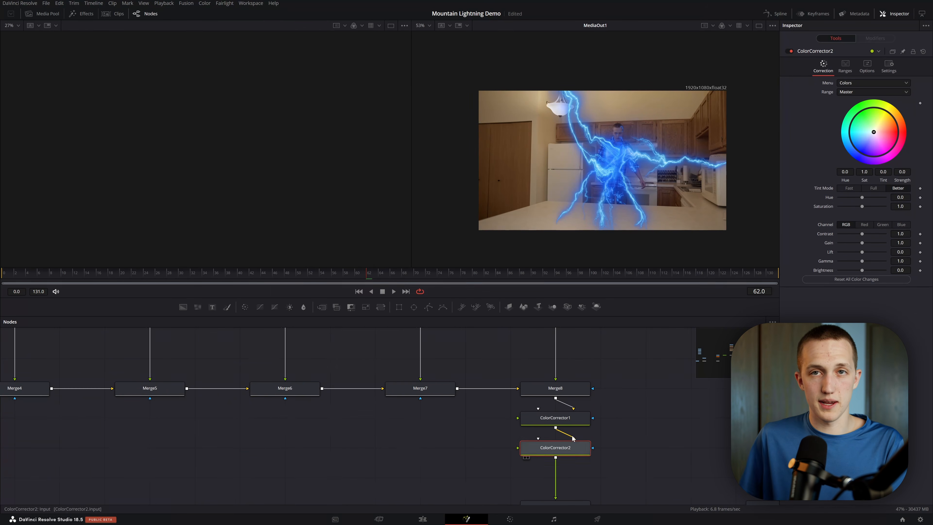
click(524, 457)
drag(862, 208, 780, 221)
drag(863, 243, 864, 245)
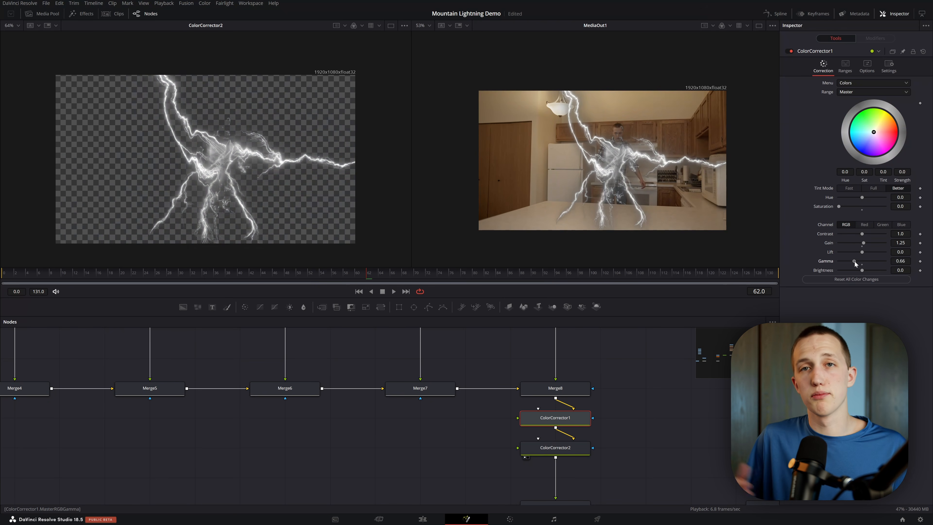
Tint the lightning green with ColorCorrector2 and enable Pre-Divide / Post-Multiply in the color correctors
drag(874, 132, 874, 135)
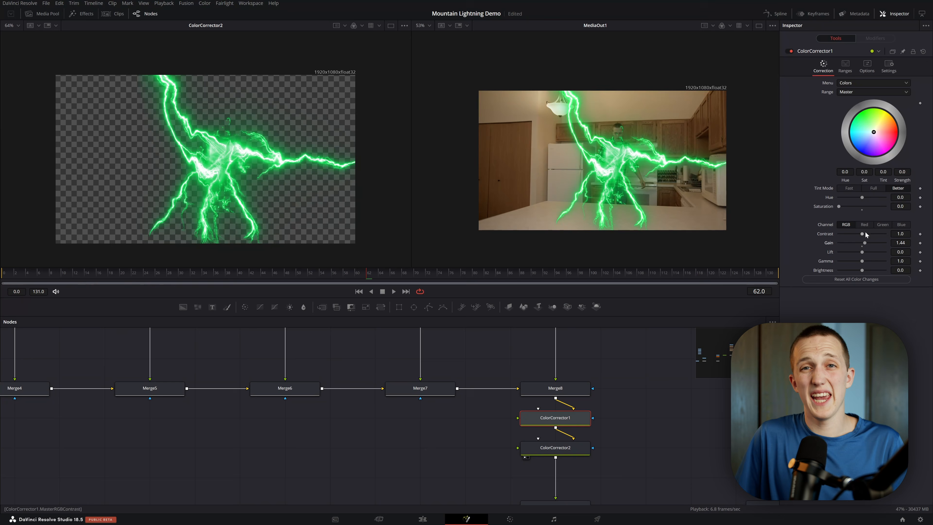
click(866, 72)
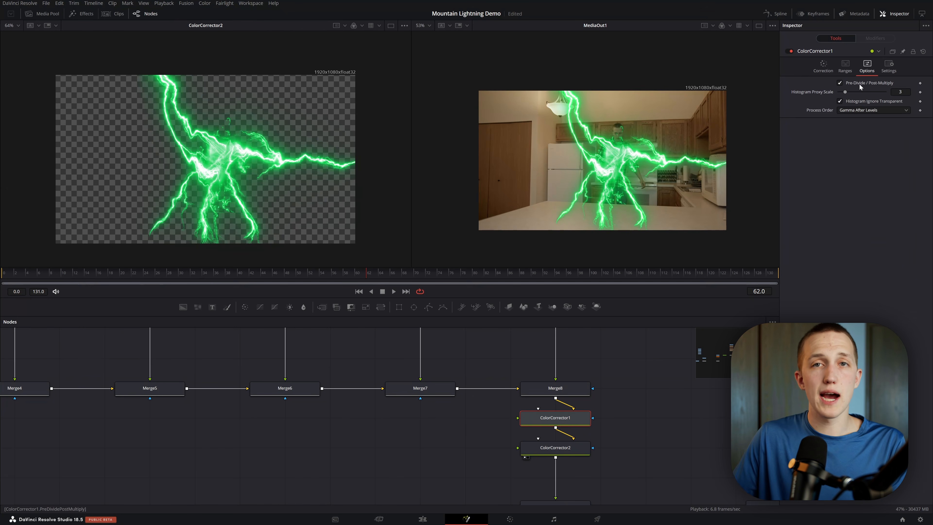
click(824, 67)
click(867, 67)
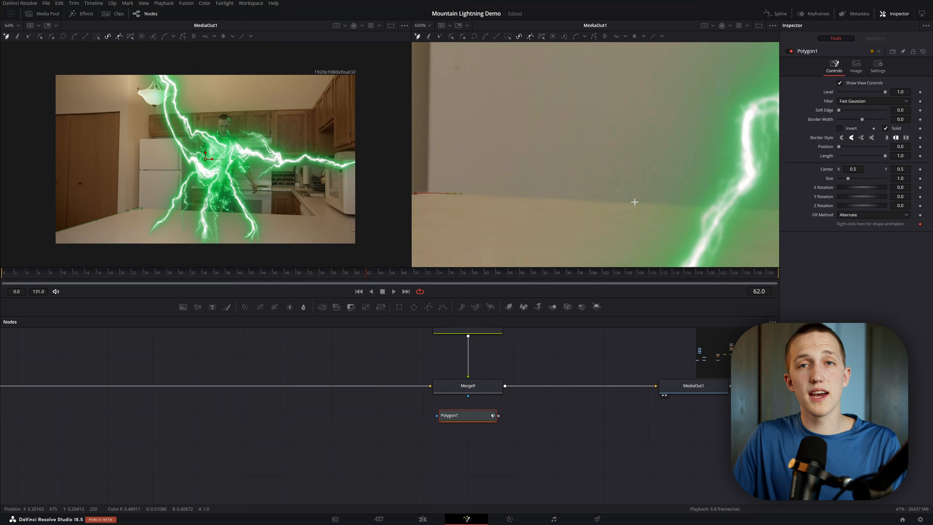
Draw a polygon mask around the countertop and microwave and connect it to ColorCorrector2 as its mask
scroll(729, 240, down, 10)
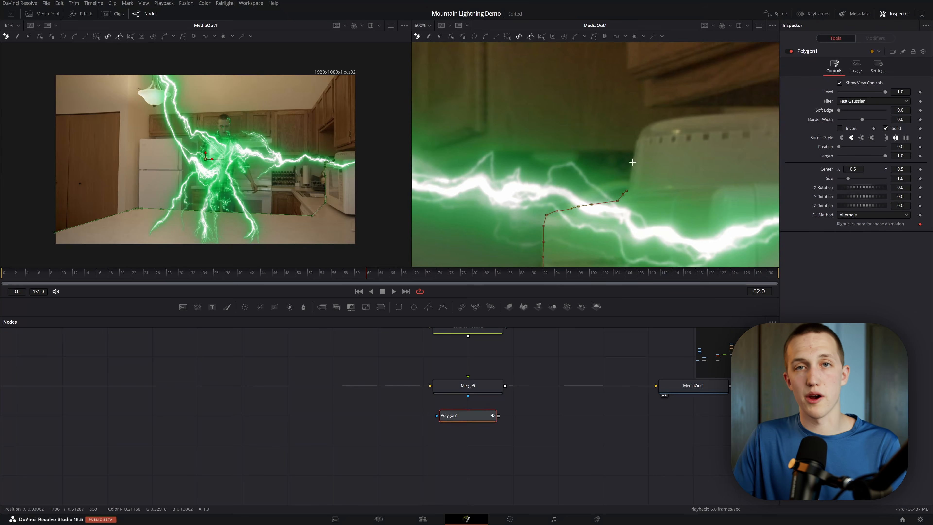
scroll(753, 183, down, 2)
drag(517, 426, 554, 441)
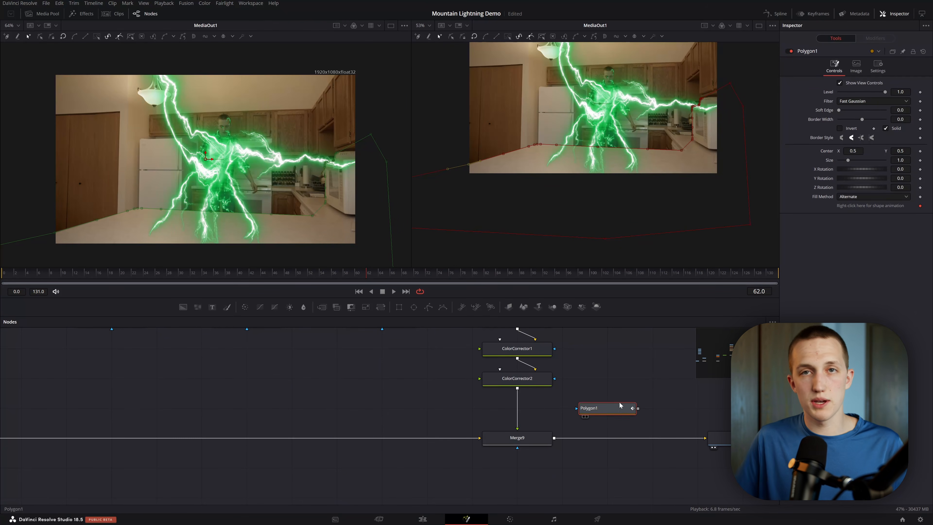
drag(545, 384, 545, 383)
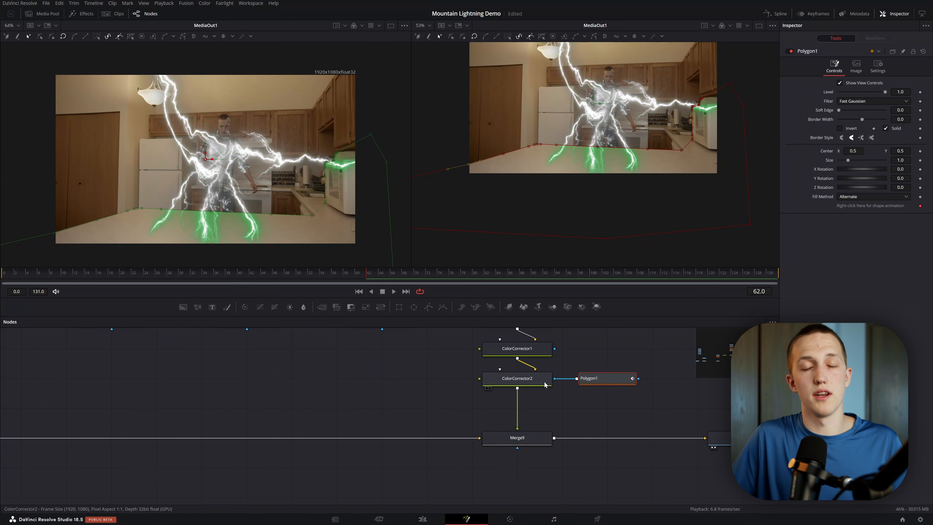
Turn on Multiply by Mask for ColorCorrector2 to cut the lightning along the polygon
click(546, 383)
click(892, 69)
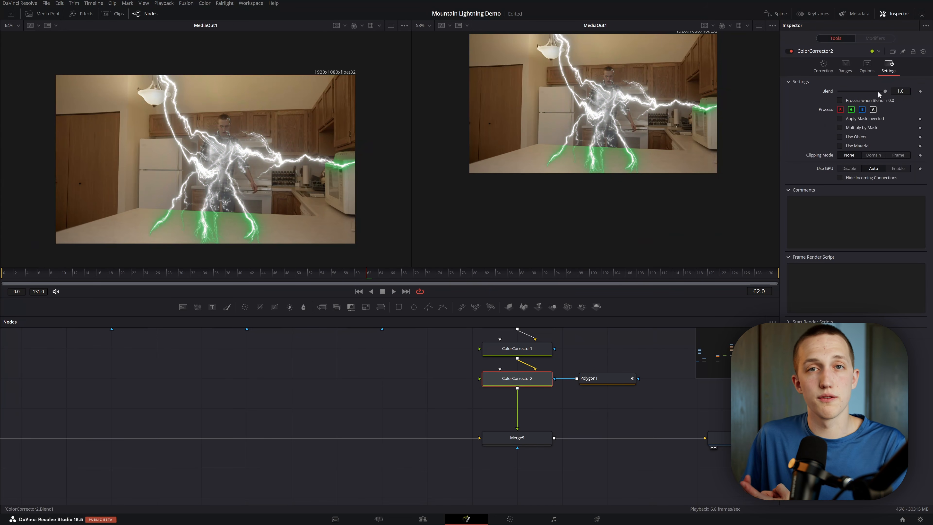
click(862, 127)
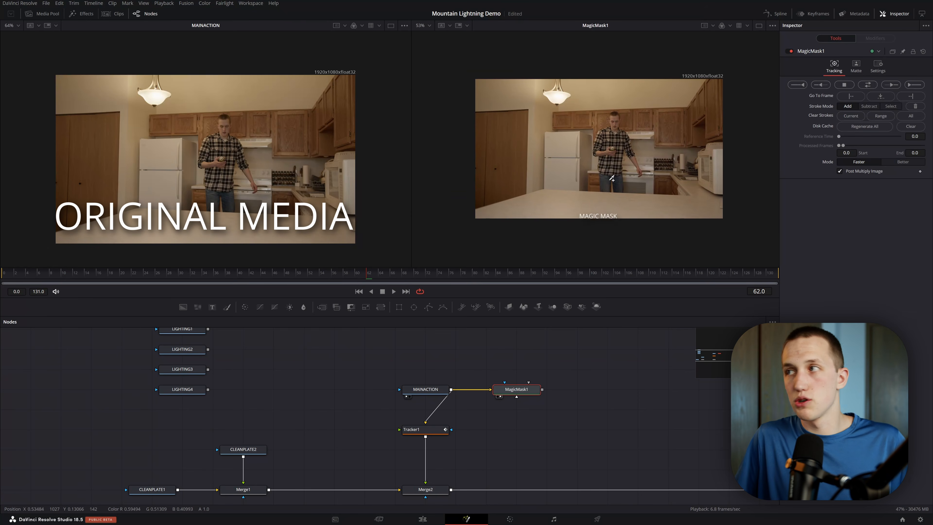
Paint MagicMask1 strokes over the actor's legs and the side of his head and track the mask from frame 62
scroll(616, 156, up, 3)
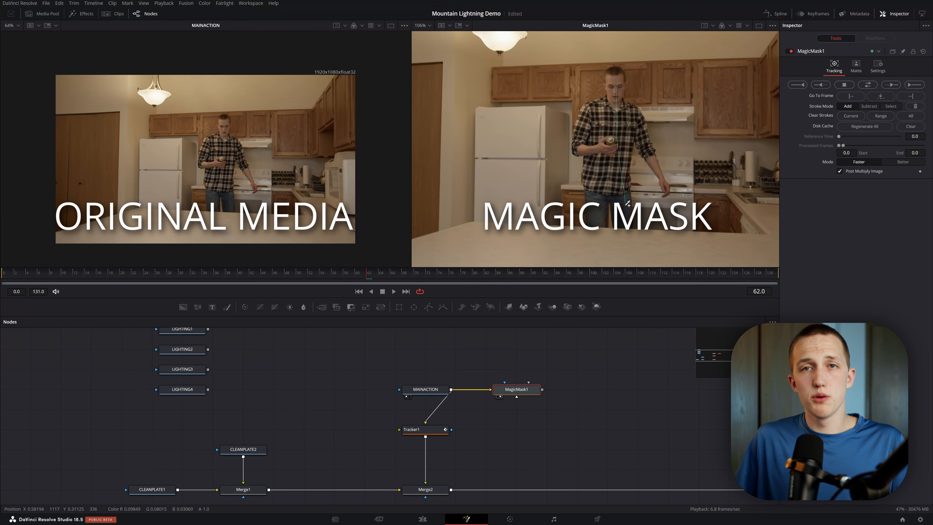
mouse_move(628, 203)
mouse_down()
mouse_move(616, 163)
mouse_move(602, 201)
mouse_up()
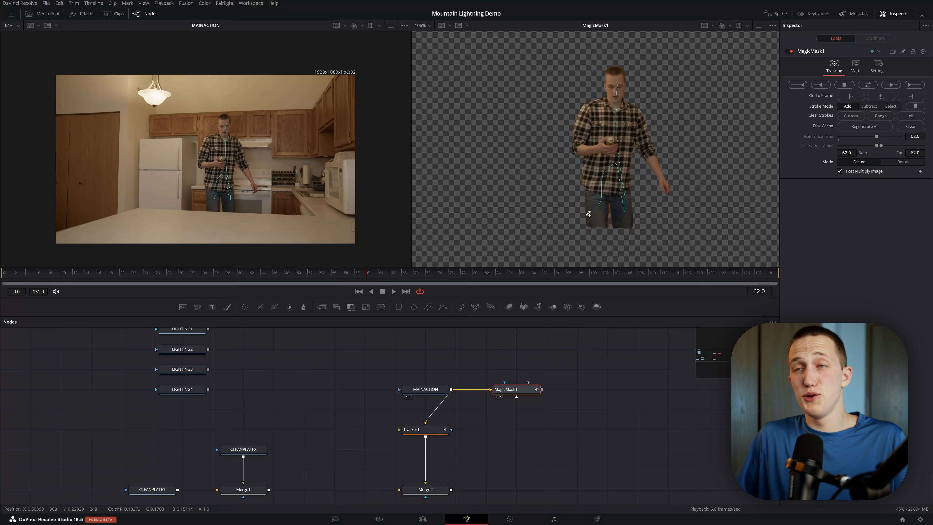
scroll(239, 180, up, 9)
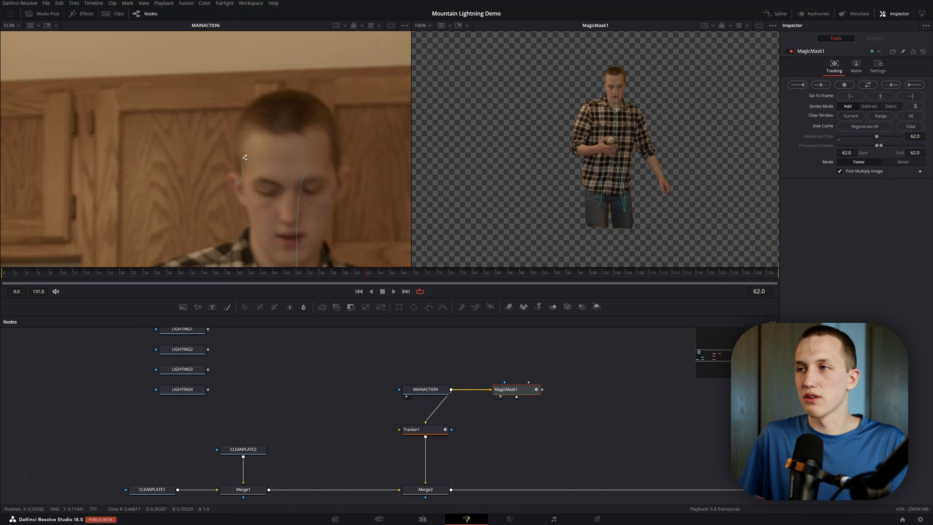
scroll(585, 69, up, 5)
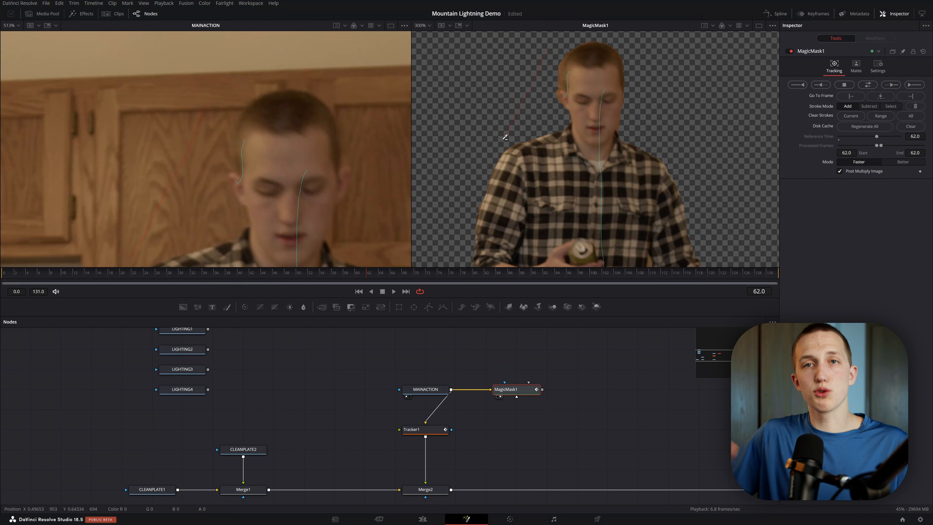
scroll(687, 149, down, 6)
click(798, 85)
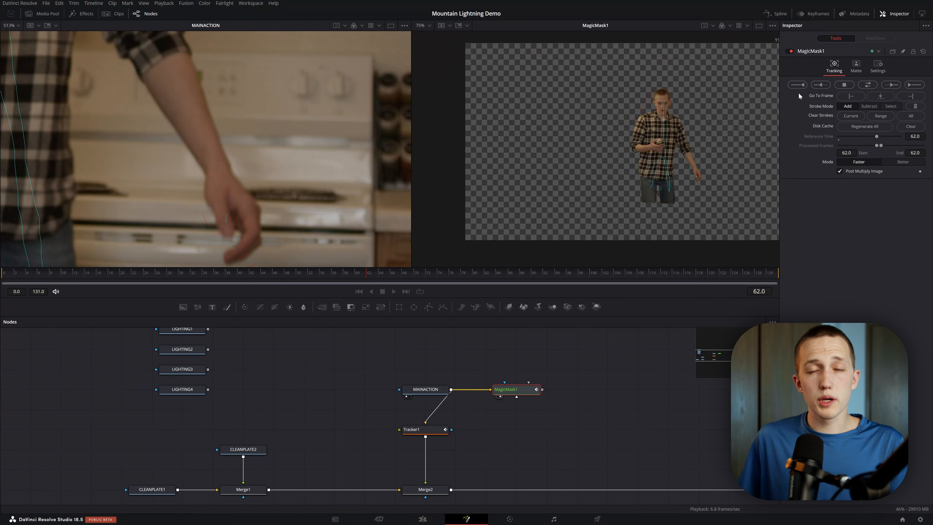
Insert a Color Corrector after Merge2, tint the kitchen green with strength about 0.26 and set its gain to 1.76
scroll(698, 137, up, 3)
scroll(650, 125, down, 3)
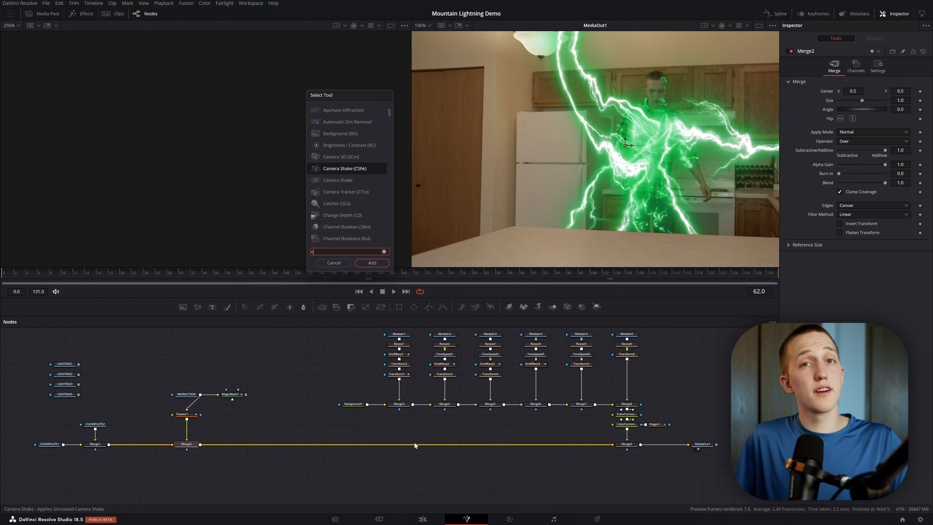
key(Return)
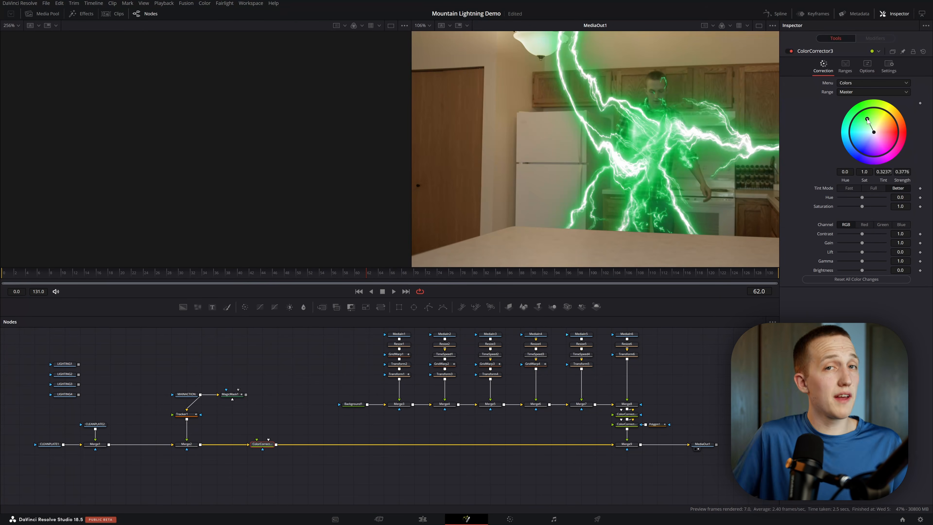
drag(862, 243, 868, 244)
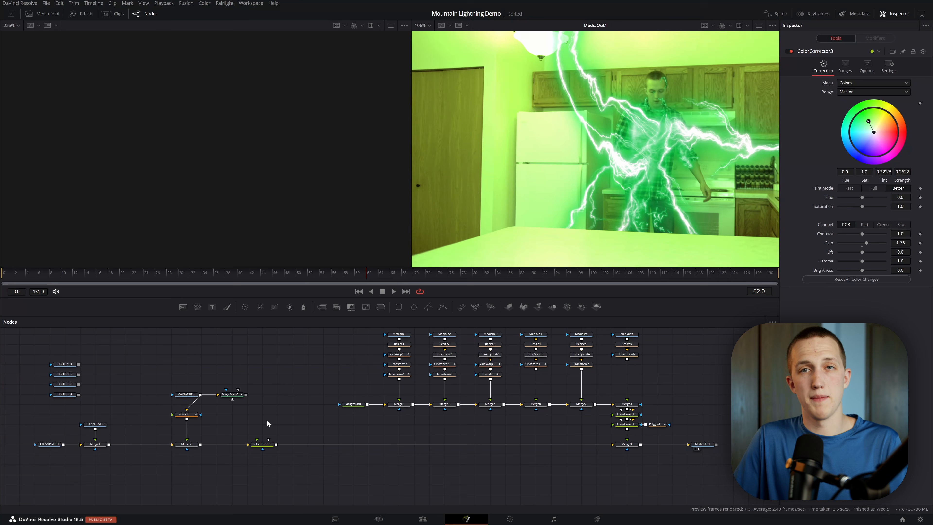
Add a Matte Control node fed by the lightning and use MagicMask1 as its inverted garbage matte
key(shift+space)
text(matte)
key(Return)
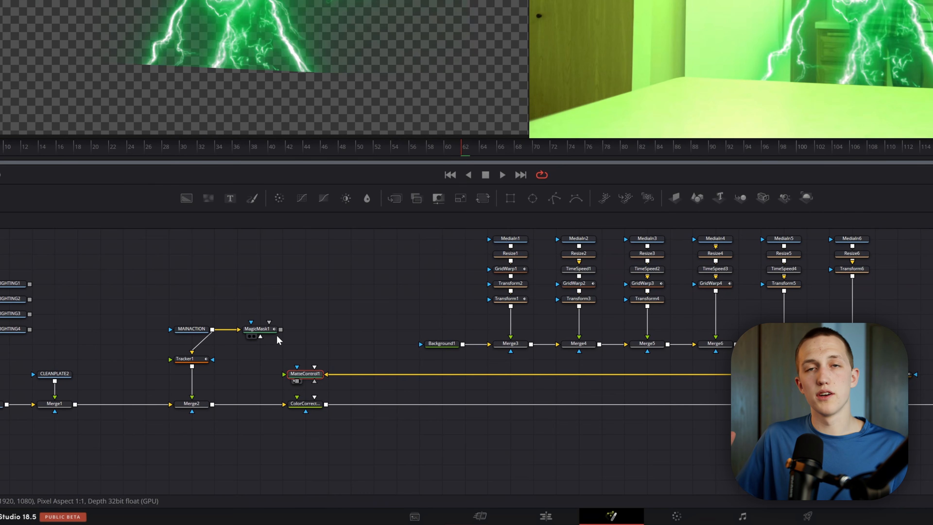
scroll(277, 335, up, 5)
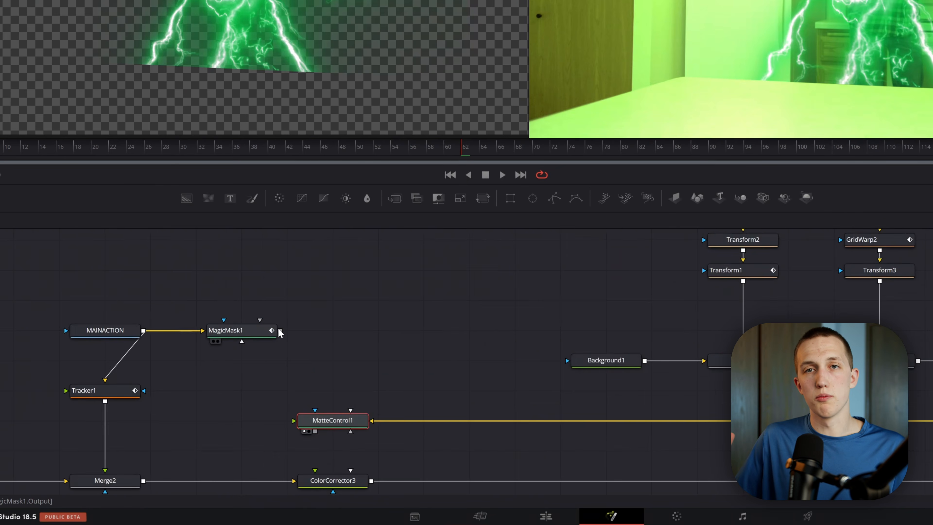
drag(331, 431, 344, 455)
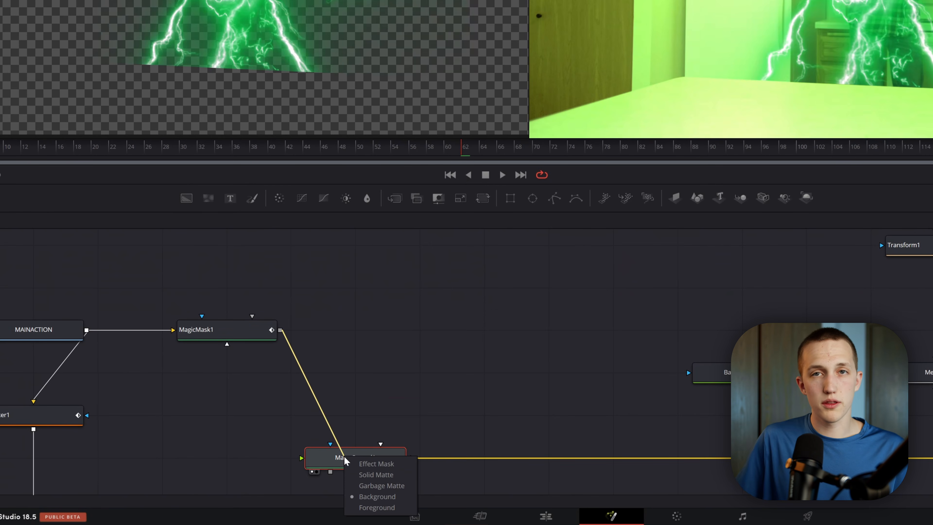
click(359, 485)
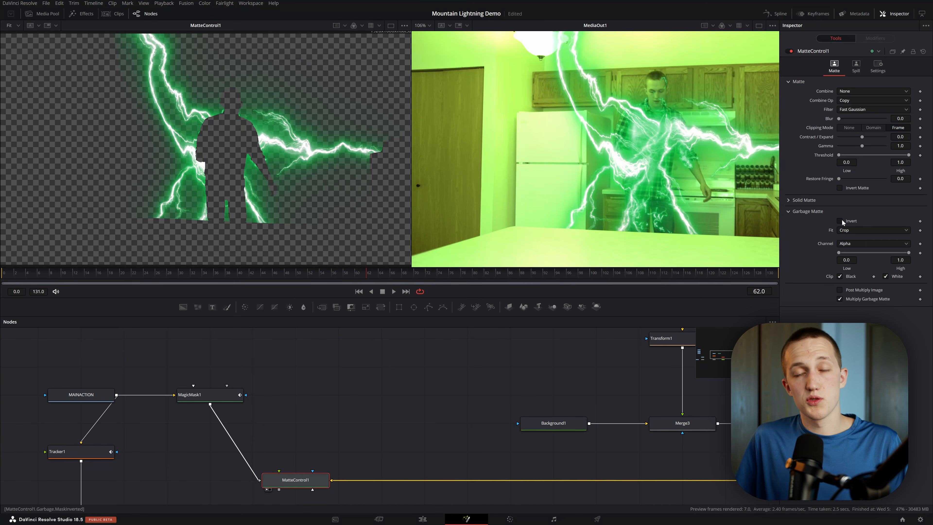
click(840, 221)
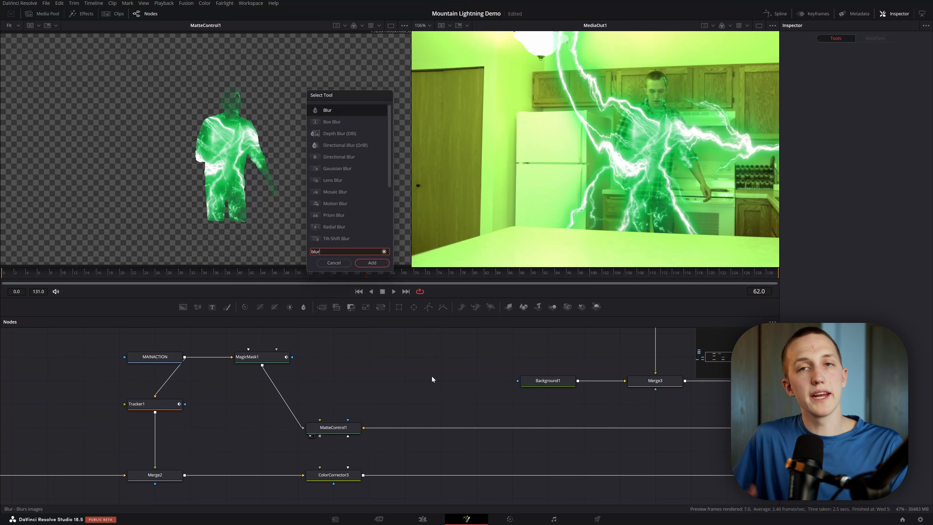
Insert a Blur between ColorCorrector2 and MatteControl1, mask it with Polygon1 and enable Multiply by Mask
key(Return)
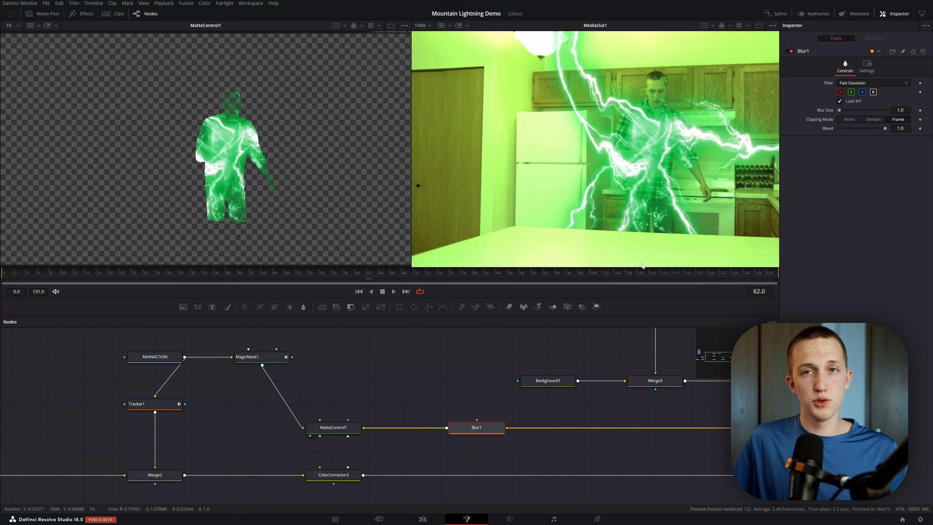
click(668, 416)
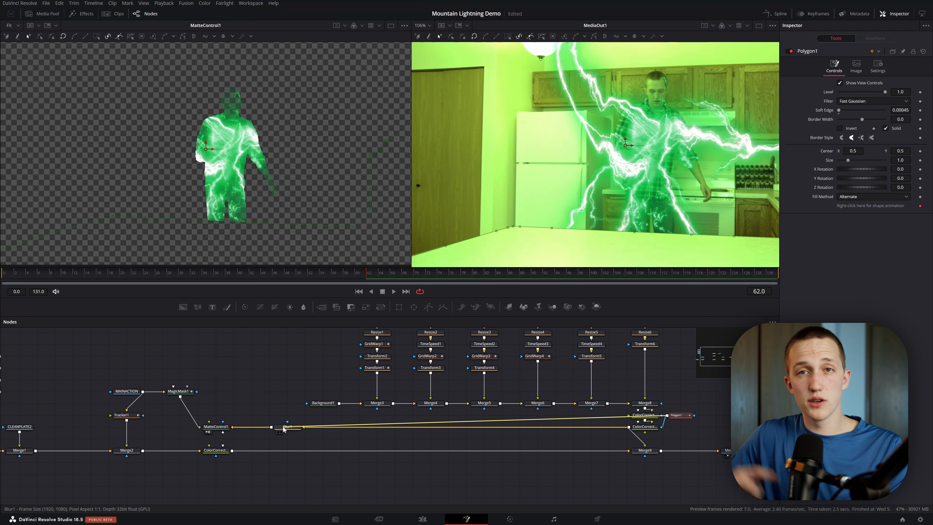
click(287, 427)
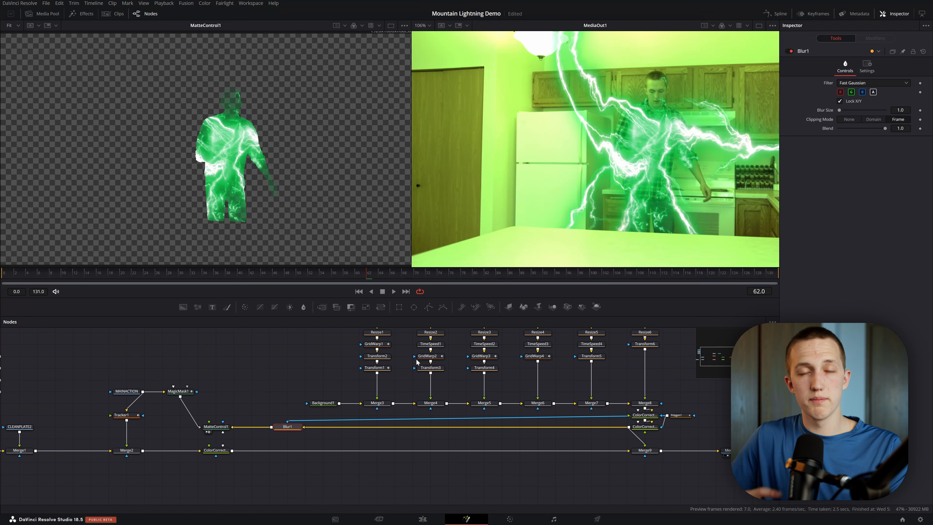
click(868, 68)
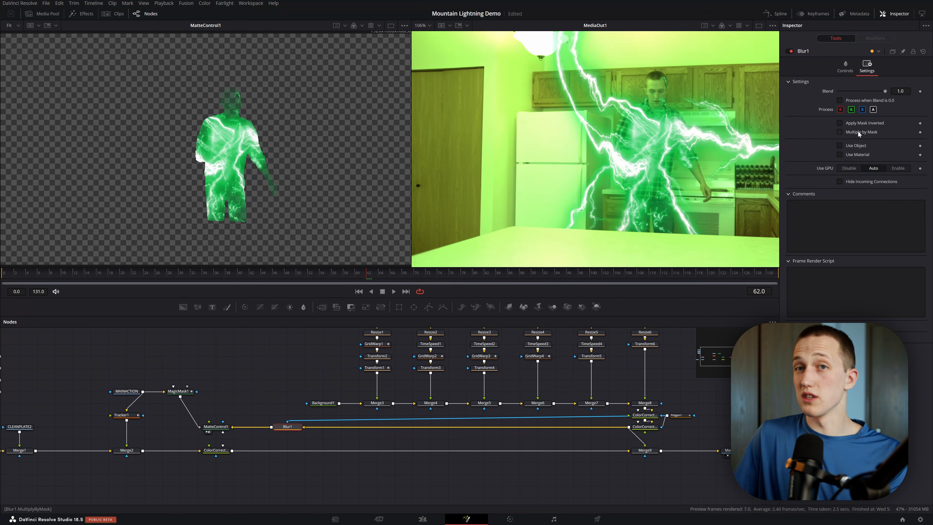
click(845, 68)
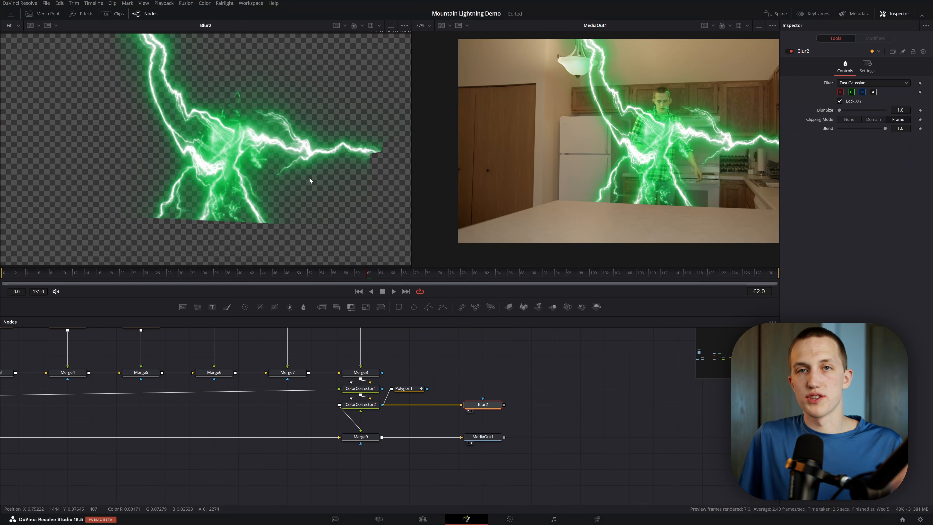
Mask Blur2 with Polygon1, turn on Multiply by Mask and set its blur size to 26.8
drag(404, 388, 471, 374)
click(491, 407)
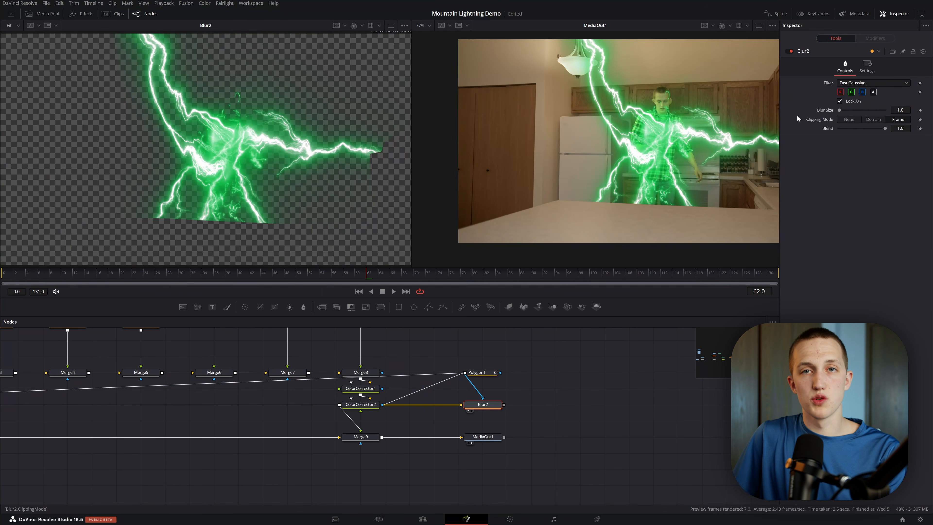
click(864, 71)
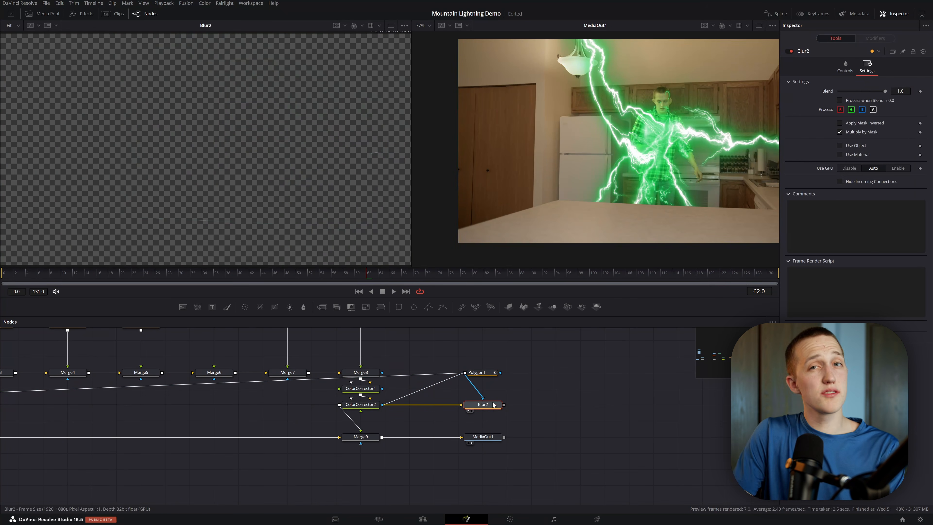
click(845, 66)
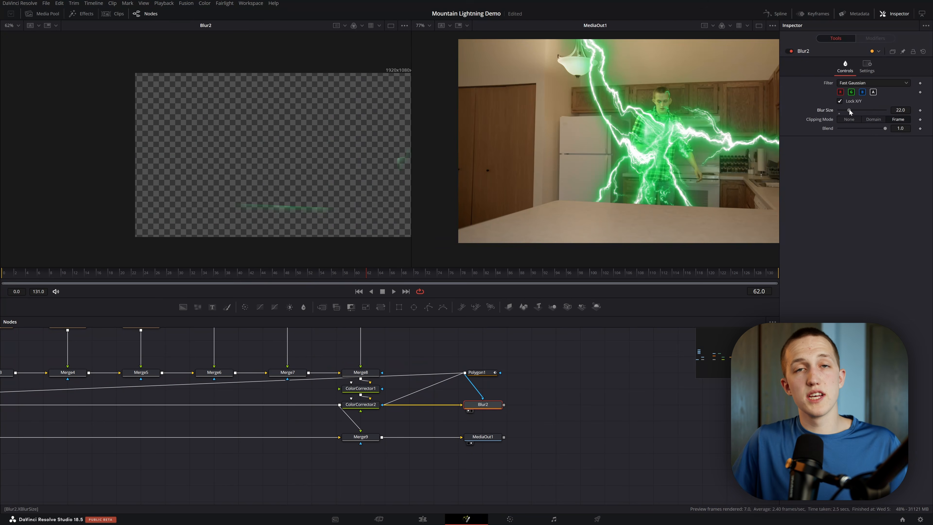
drag(350, 148, 326, 148)
scroll(378, 168, up, 3)
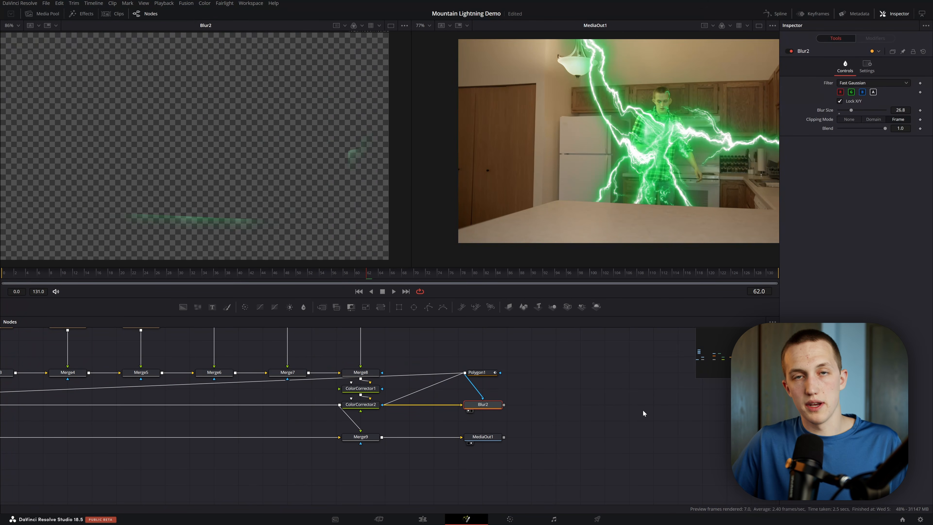
Add a Color Corrector after Blur2 and view its output
key(shift+space)
text(color)
key(Return)
key(1)
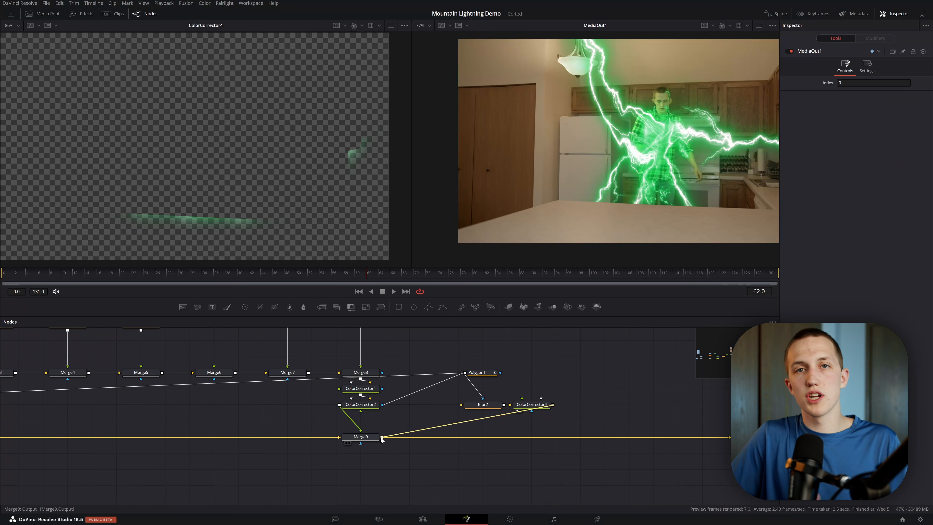
Merge the ColorCorrector4 output over Merge9 to add the blurred lightning reflection on the counter
drag(382, 439, 381, 439)
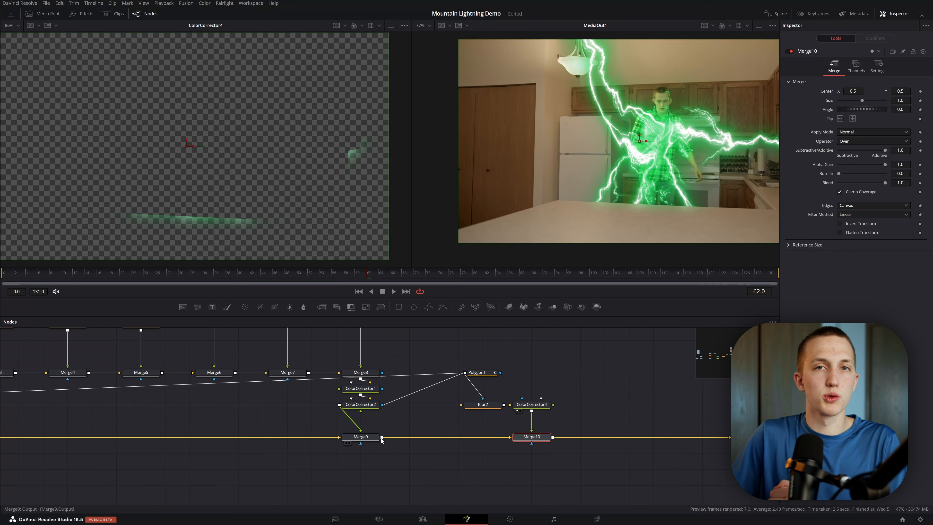
drag(703, 188, 652, 178)
scroll(651, 178, down, 1)
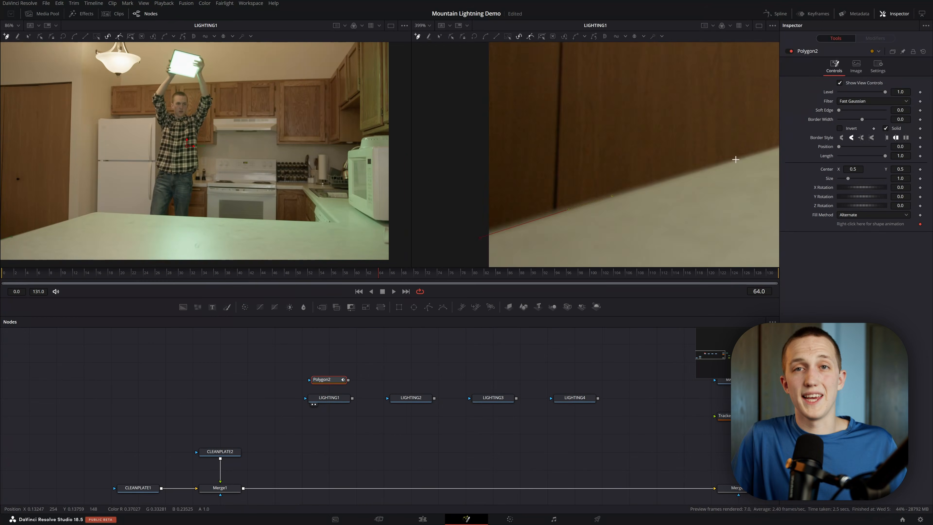
Merge the polygon-masked LIGHTING1 to LIGHTING4 plates over the clean plate in a chain and add a Difference Keyer
scroll(736, 160, down, 5)
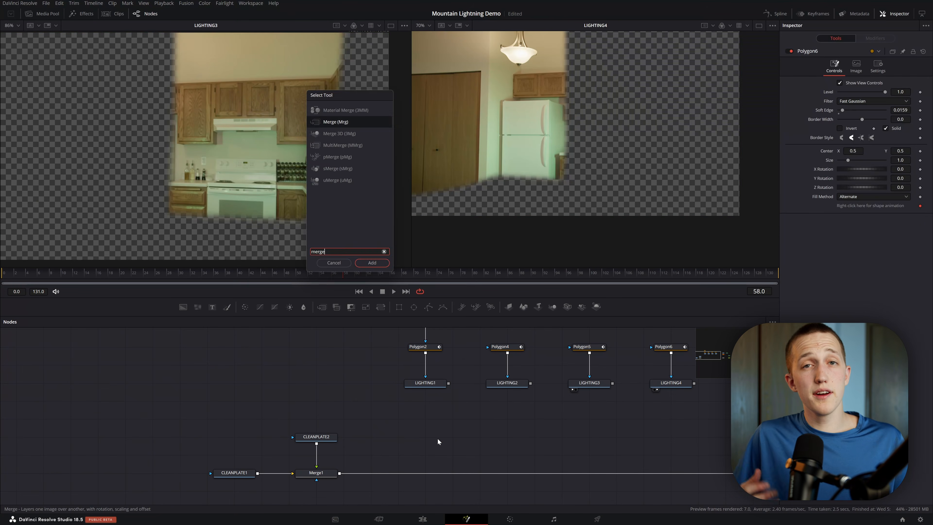
key(Return)
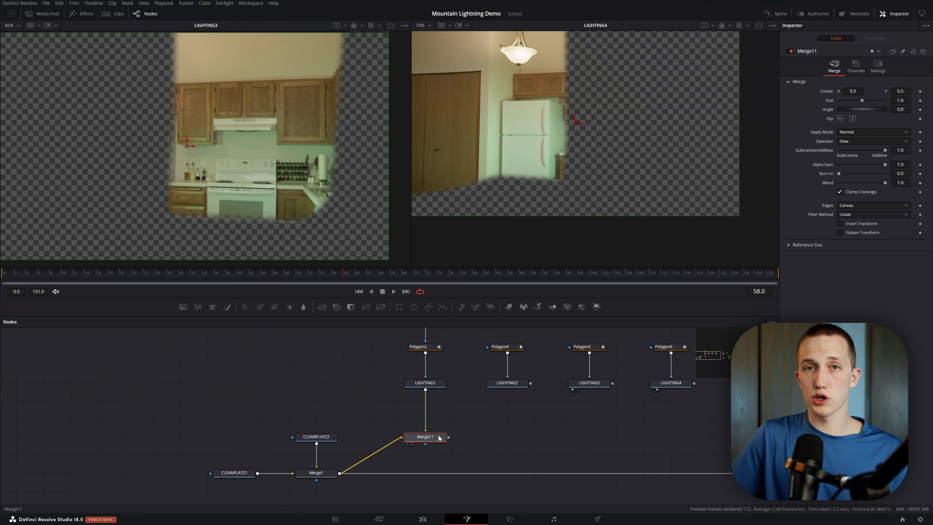
drag(614, 436, 696, 386)
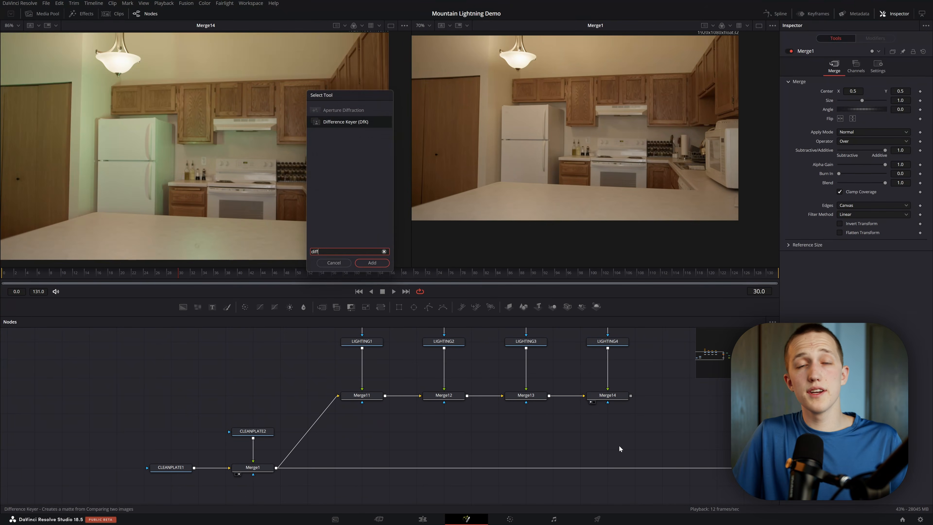
key(Return)
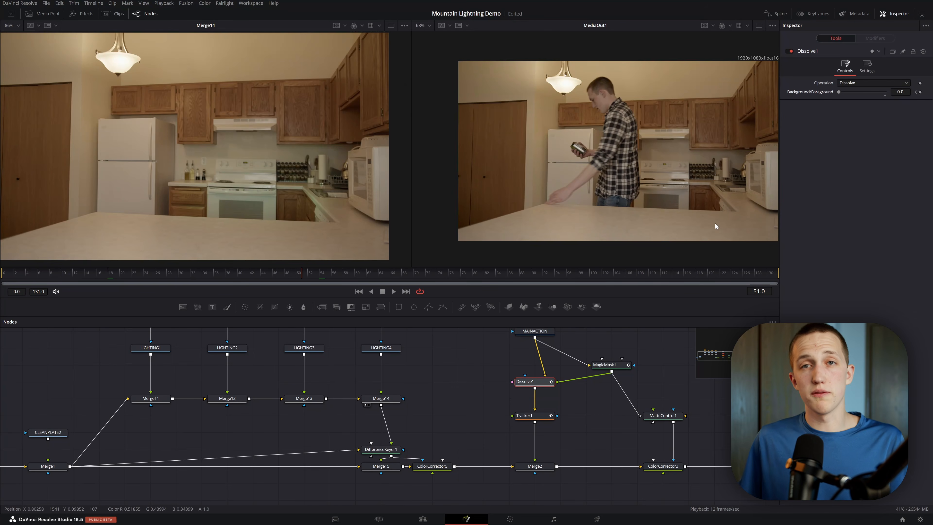
Raise Dissolve1's Background/Foreground value to fade from MAINACTION toward the MagicMask1 result
drag(839, 92, 881, 92)
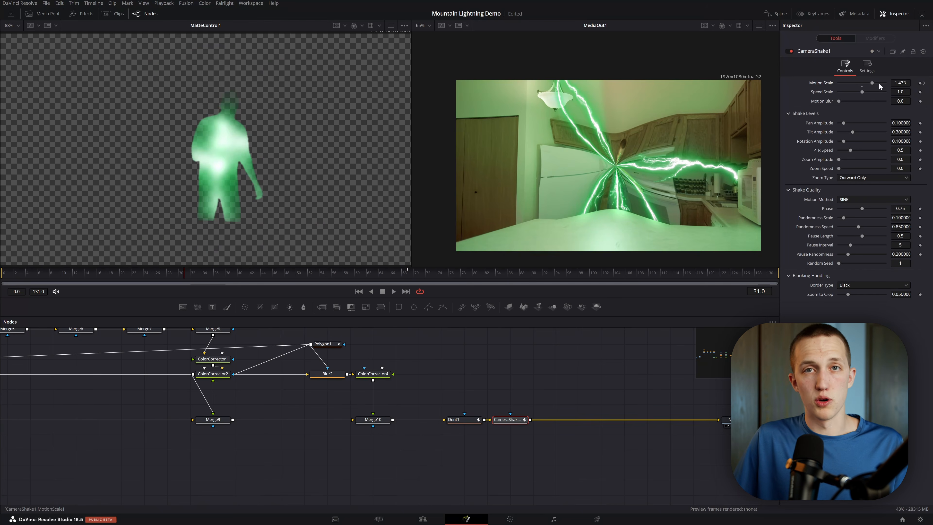
Keyframe CameraShake1's Motion Scale to 0 and smooth its keyframes in the spline curve
double_click(900, 83)
text(0)
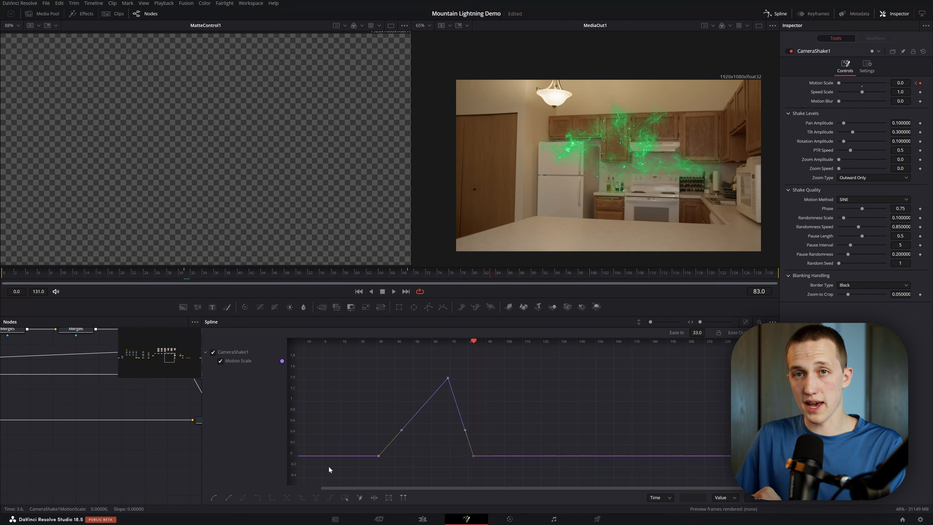
key(shift+s)
click(773, 16)
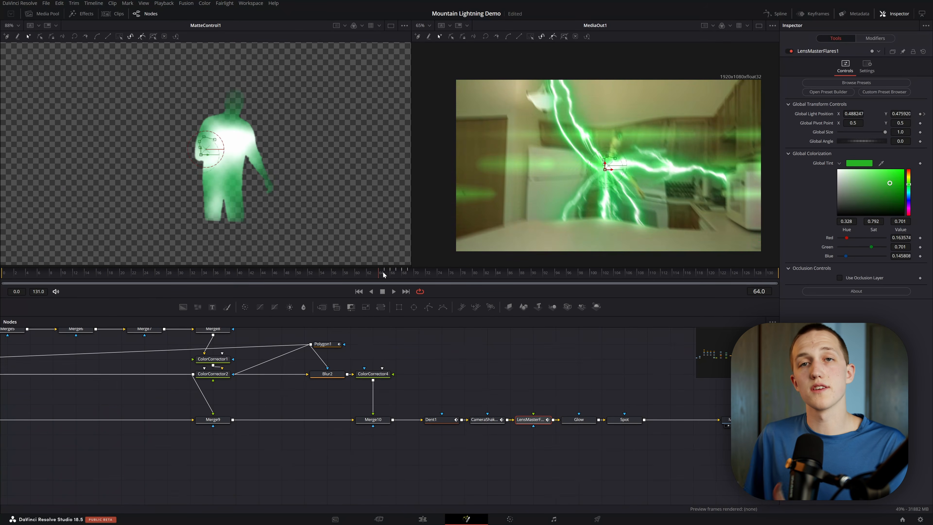
Keyframe the LensMasterFlares1 light position to follow the center of the lightning, including frame 48, and play the result
mouse_move(605, 169)
mouse_down()
mouse_move(629, 162)
mouse_move(633, 172)
mouse_up()
click(239, 275)
click(287, 275)
drag(629, 163, 632, 157)
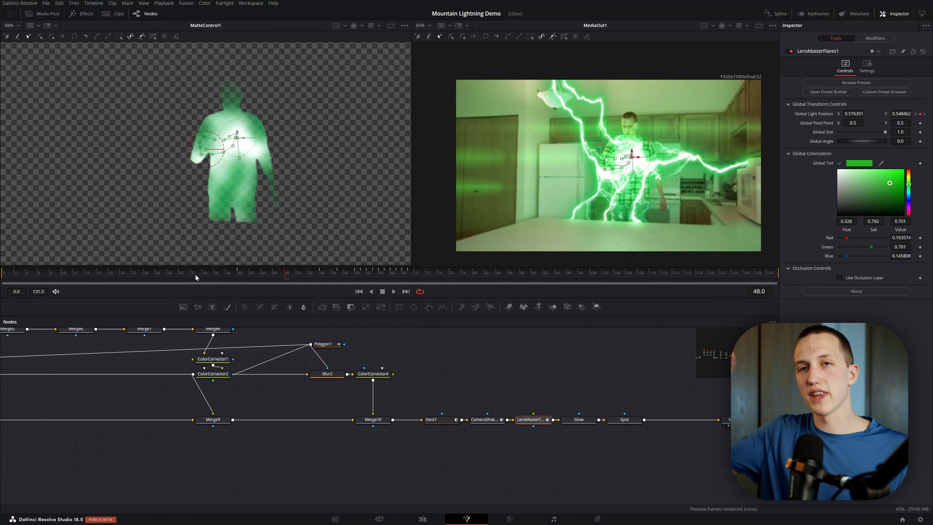
key(space)
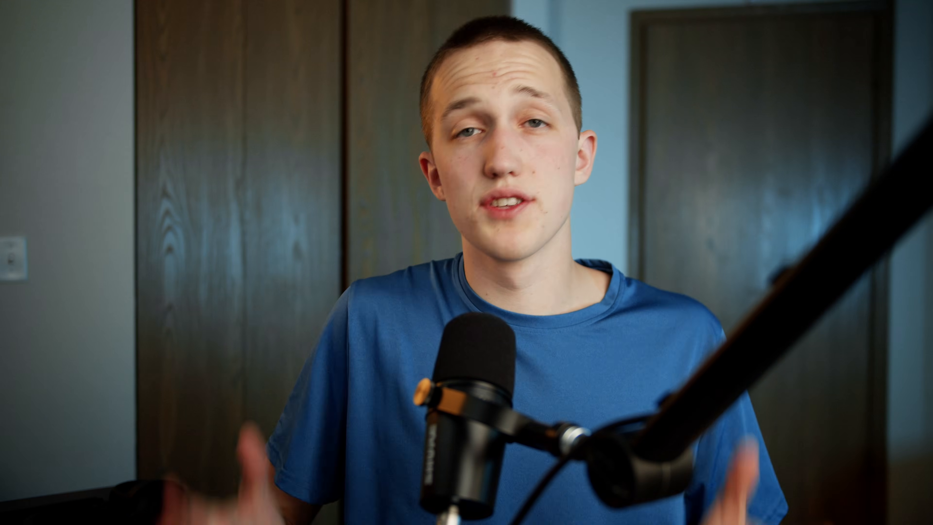